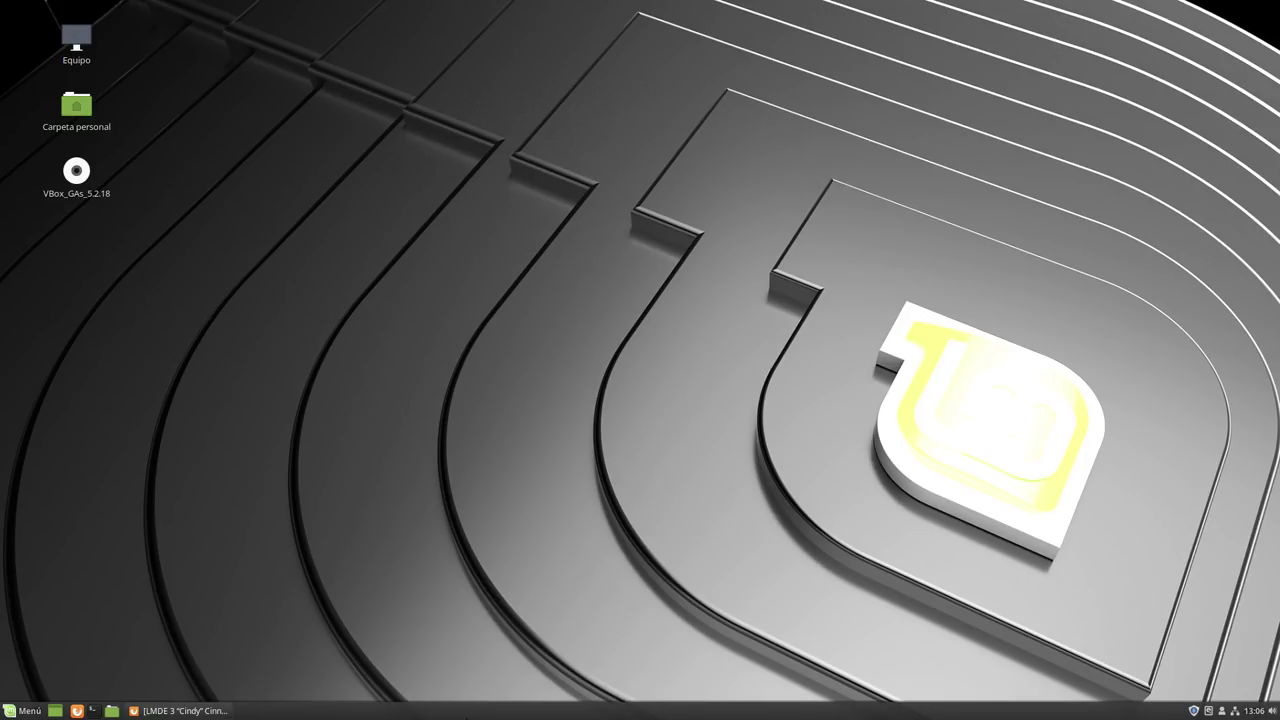
# Switch to Firefox and read the introduction and system requirements in the LMDE 3 "Cindy" Cinnamon BETA announcement
pyautogui.click(190, 709)
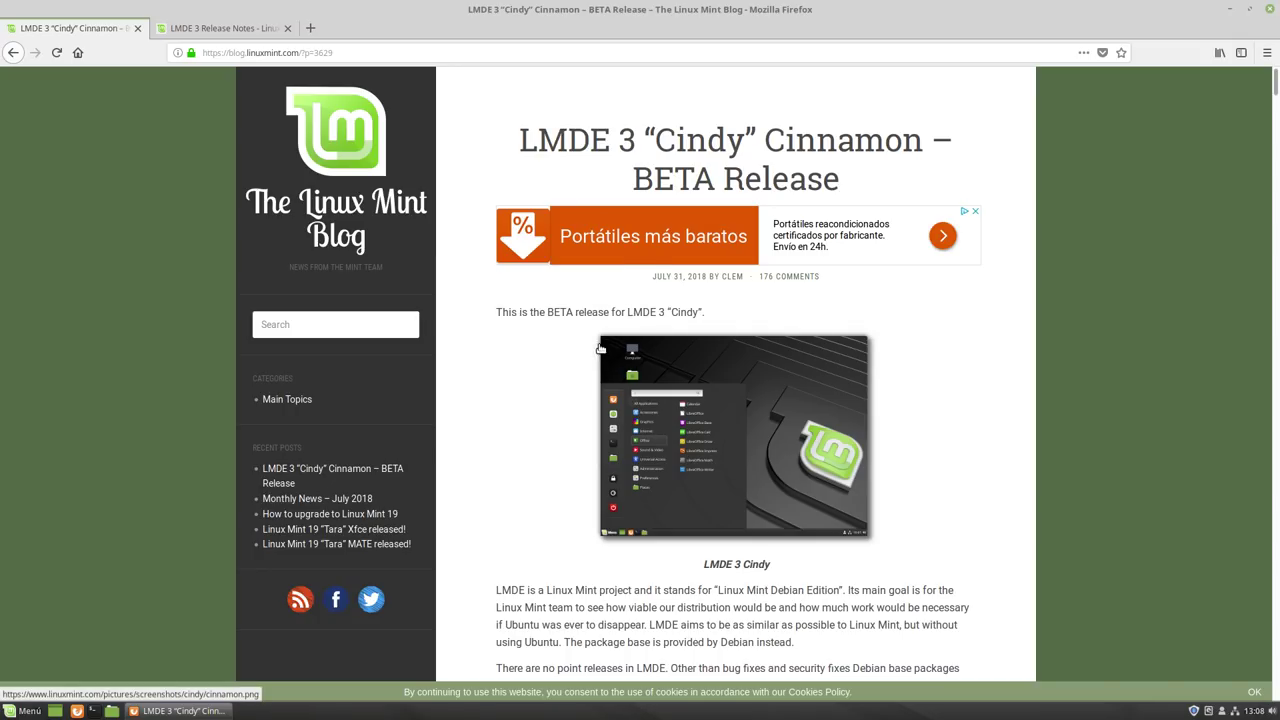
pyautogui.scroll(-4, 595, 345)
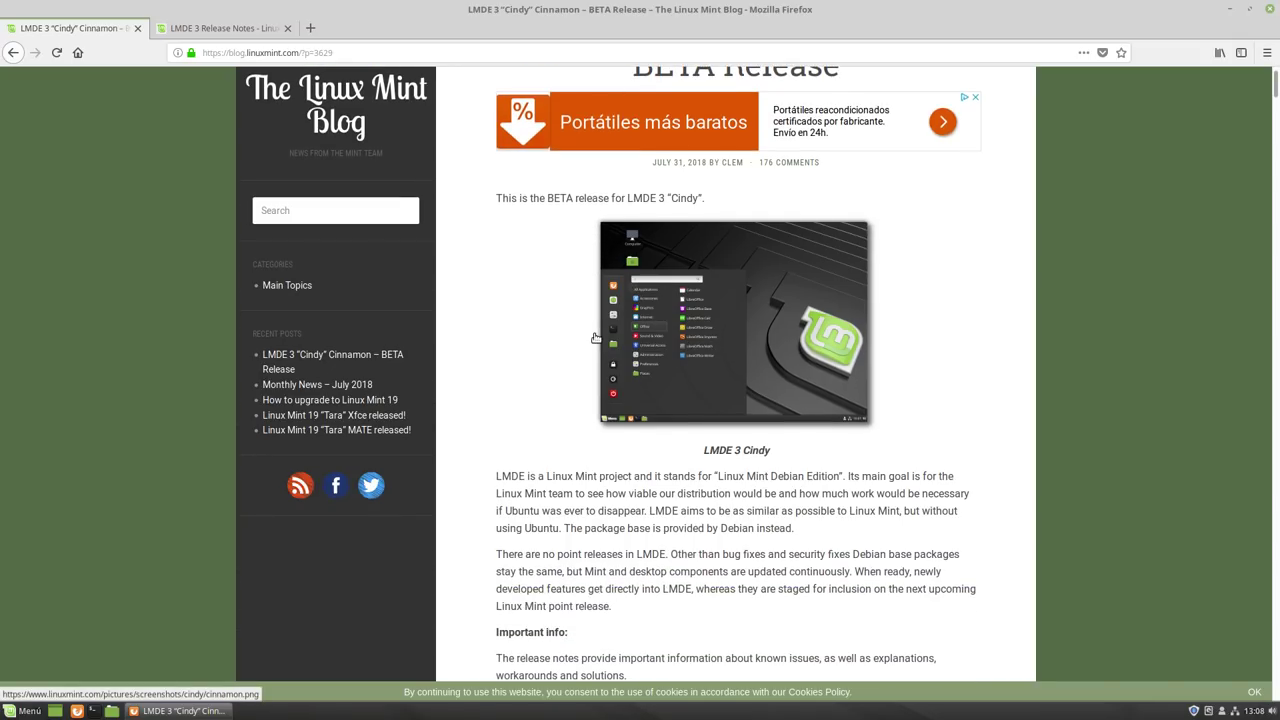
pyautogui.scroll(-1, 595, 339)
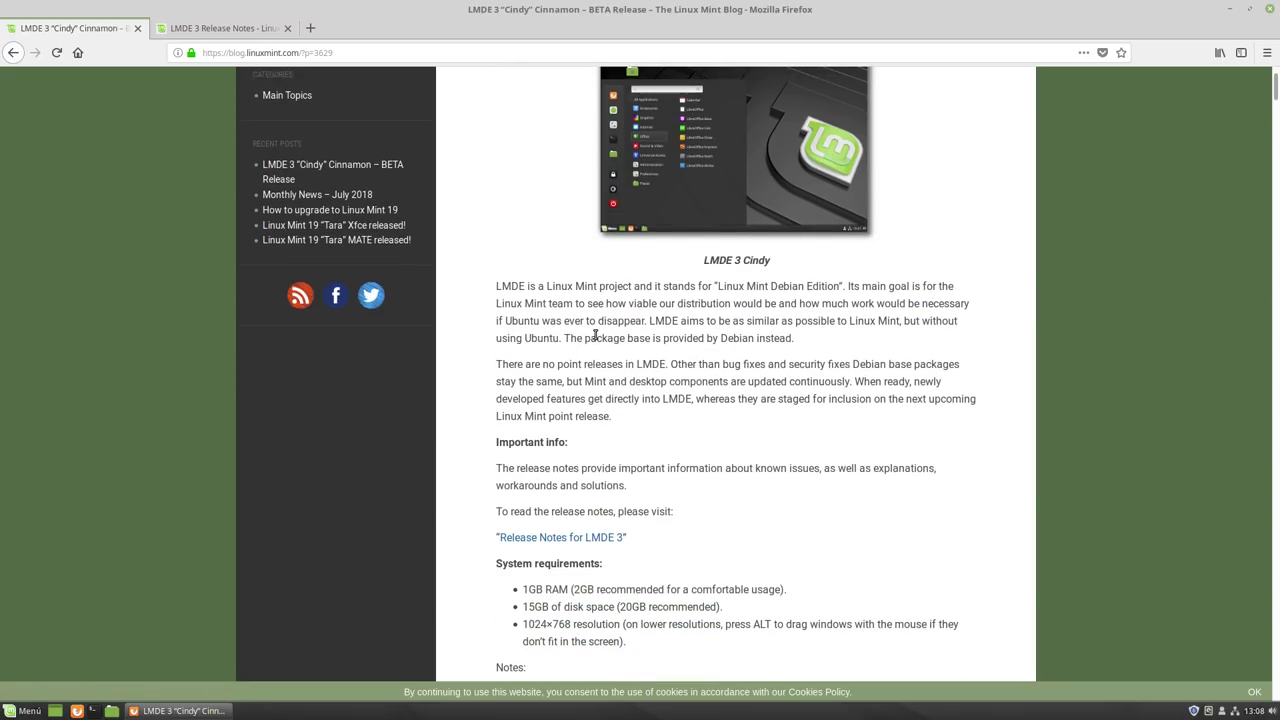
pyautogui.scroll(-2, 595, 335)
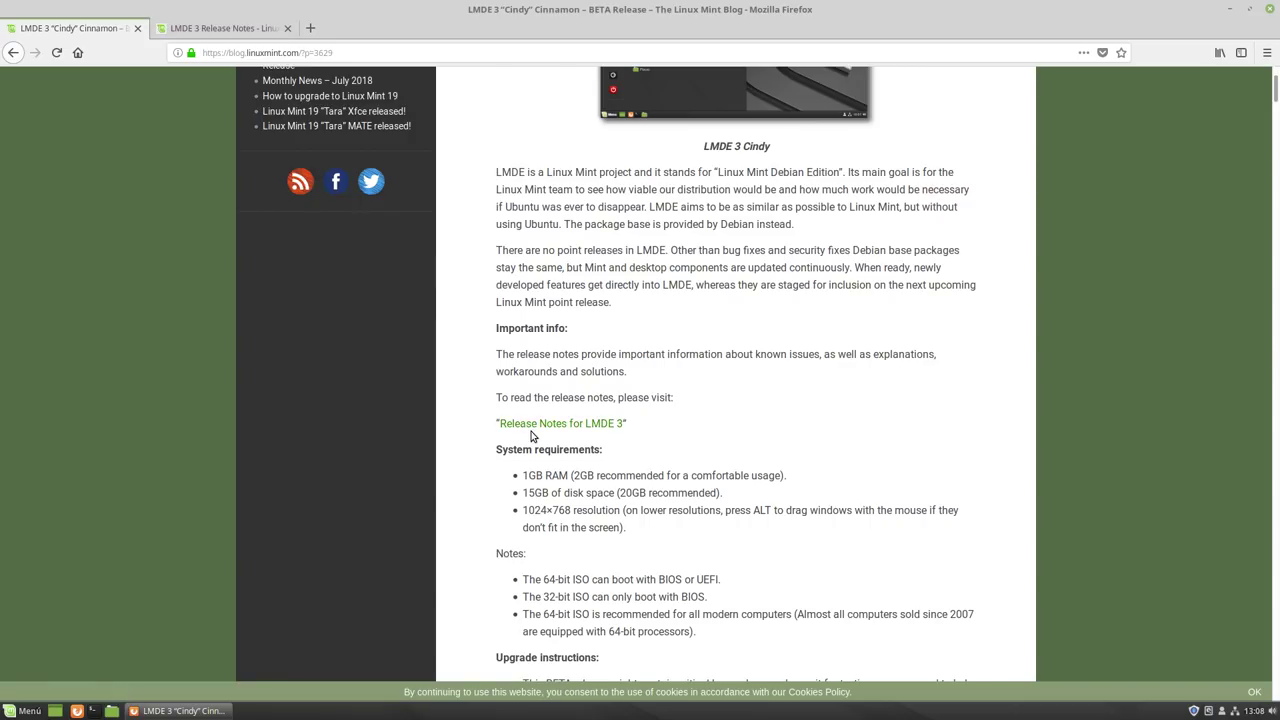
# Review the known issues and tips in the LMDE 3 release notes
pyautogui.click(225, 28)
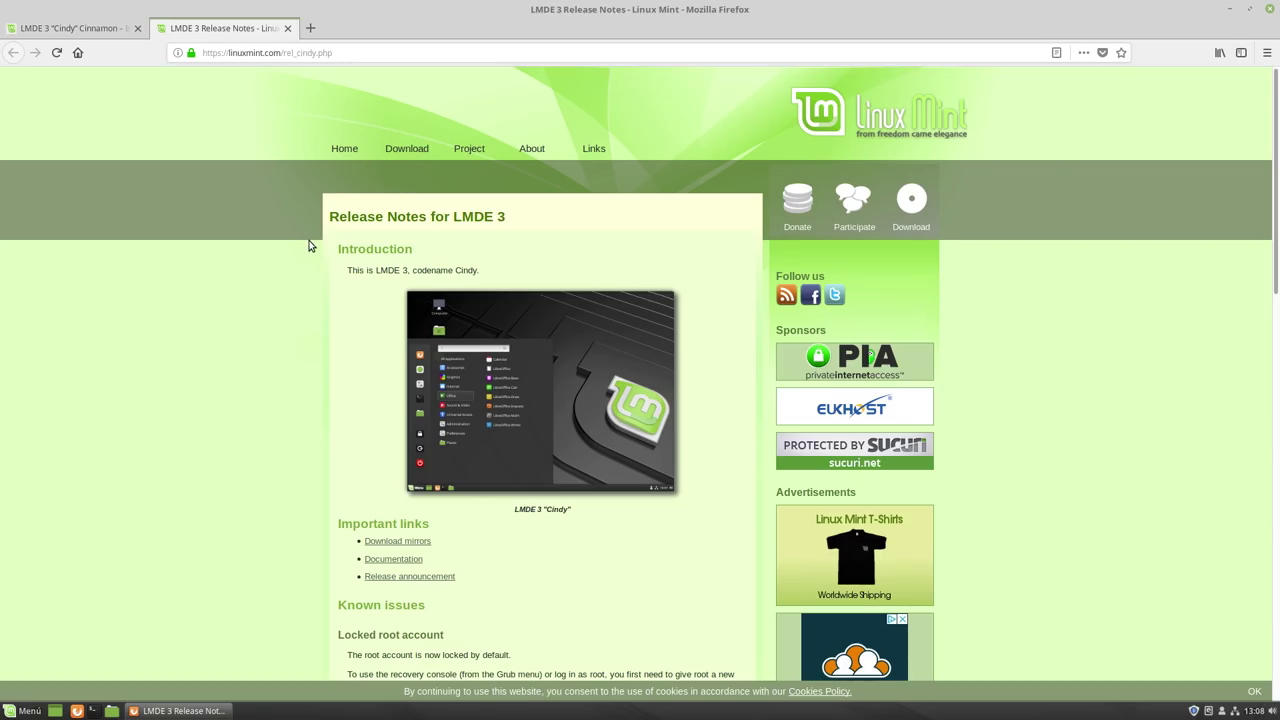
pyautogui.scroll(-7, 310, 245)
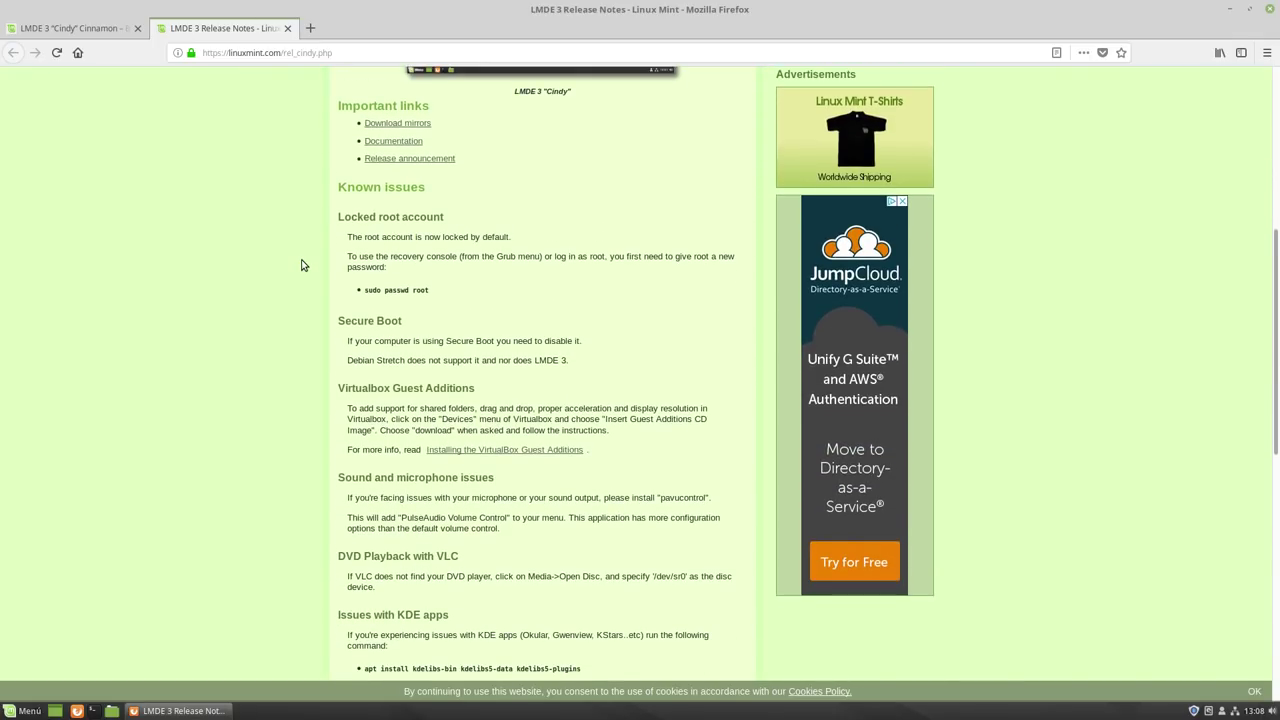
pyautogui.scroll(-4, 291, 257)
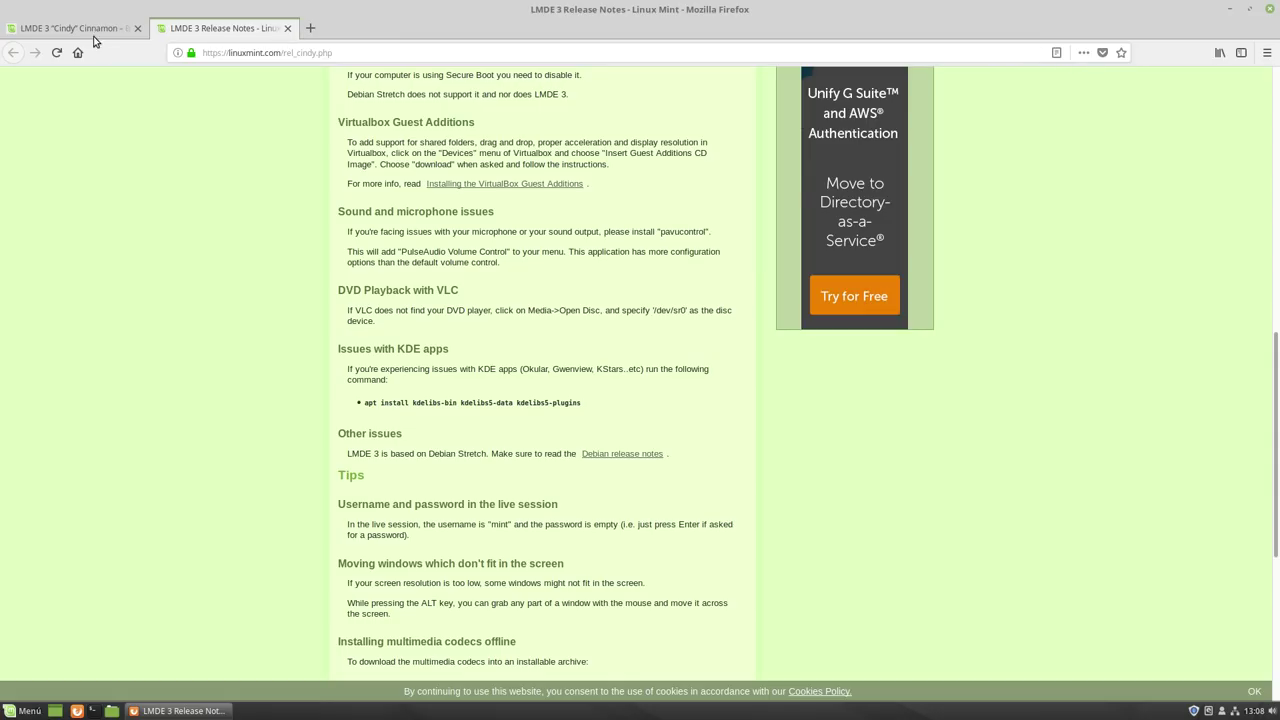
# Return to the BETA announcement and read its notes, upgrade instructions and bug report guidelines
pyautogui.click(95, 29)
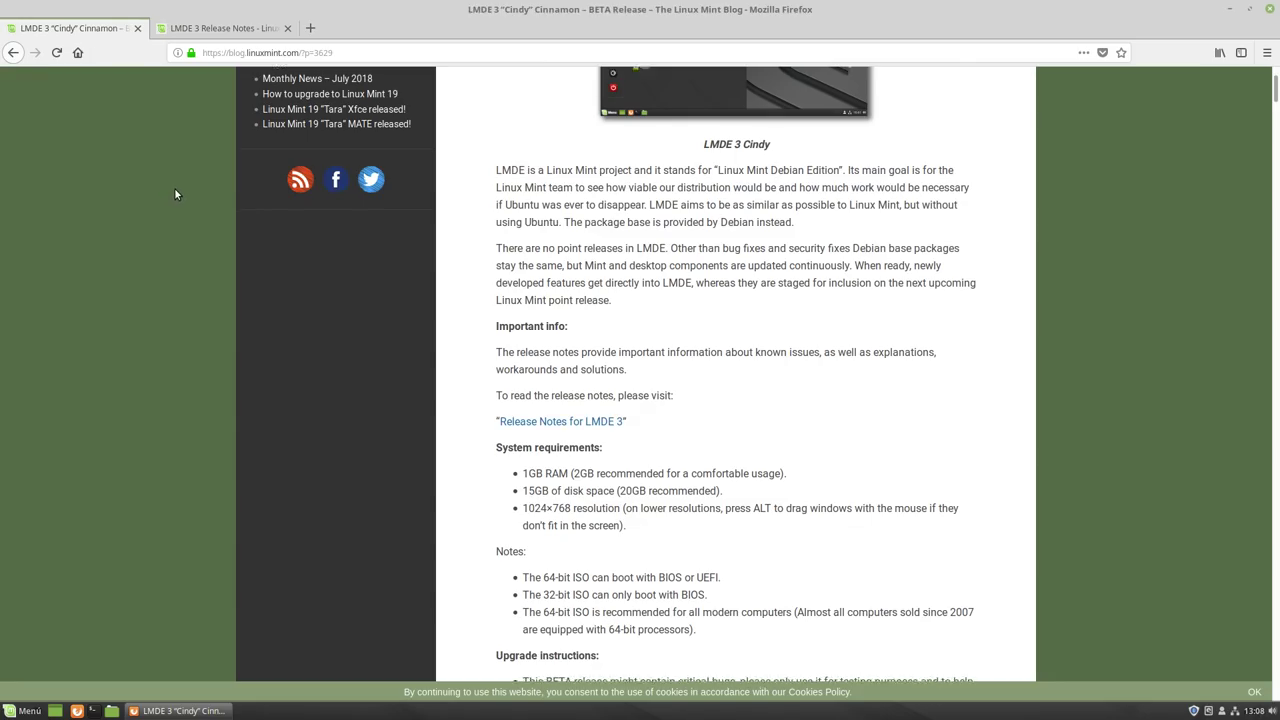
pyautogui.scroll(-2, 175, 194)
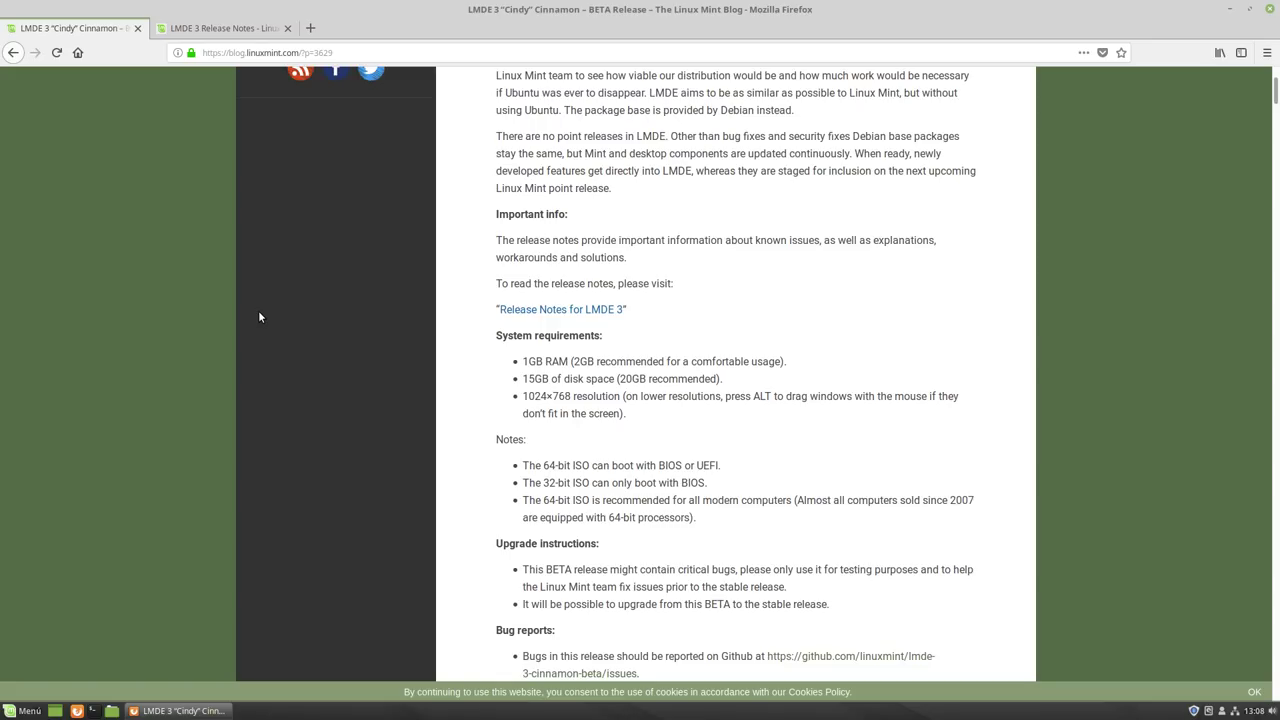
pyautogui.scroll(-5, 263, 317)
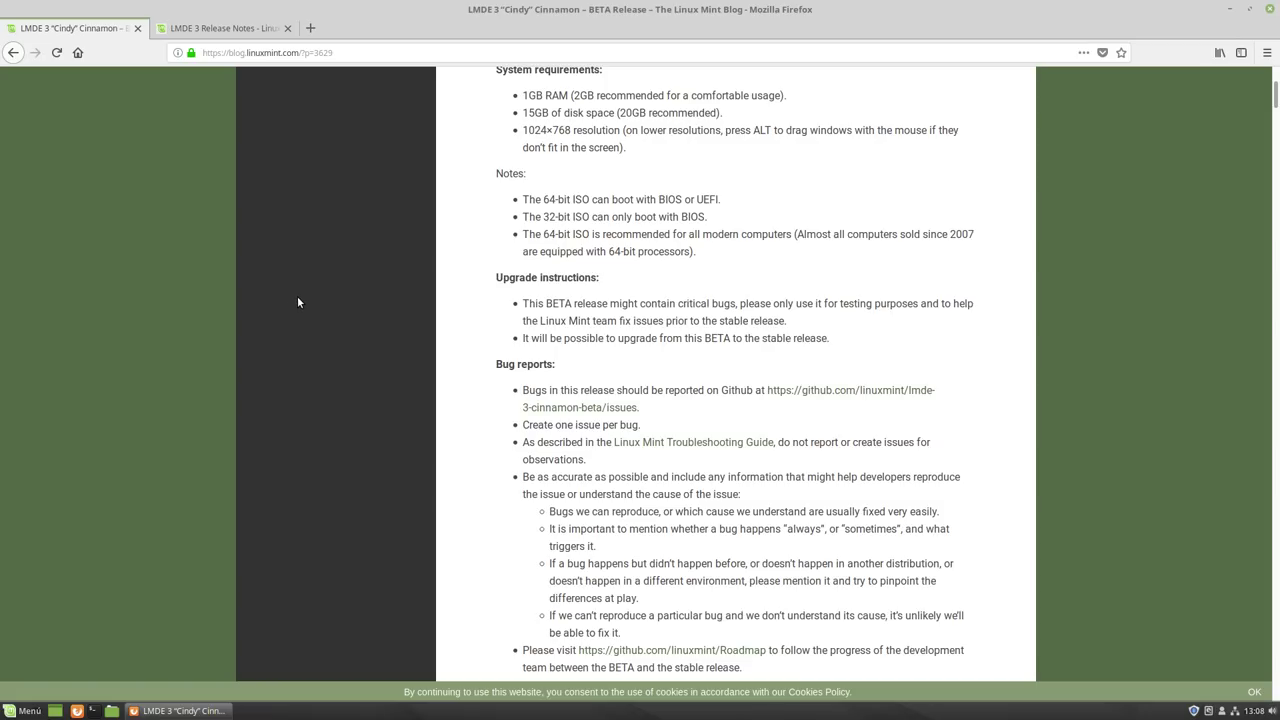
pyautogui.scroll(-3, 329, 305)
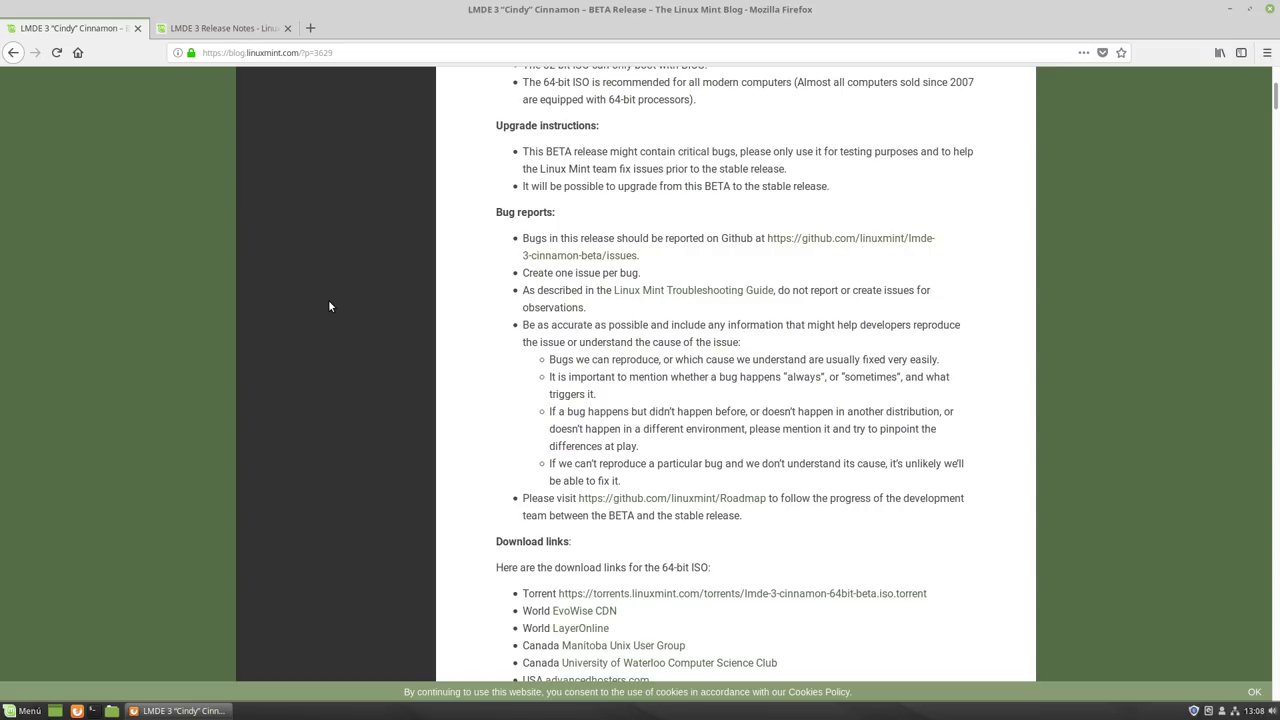
pyautogui.scroll(-5, 329, 306)
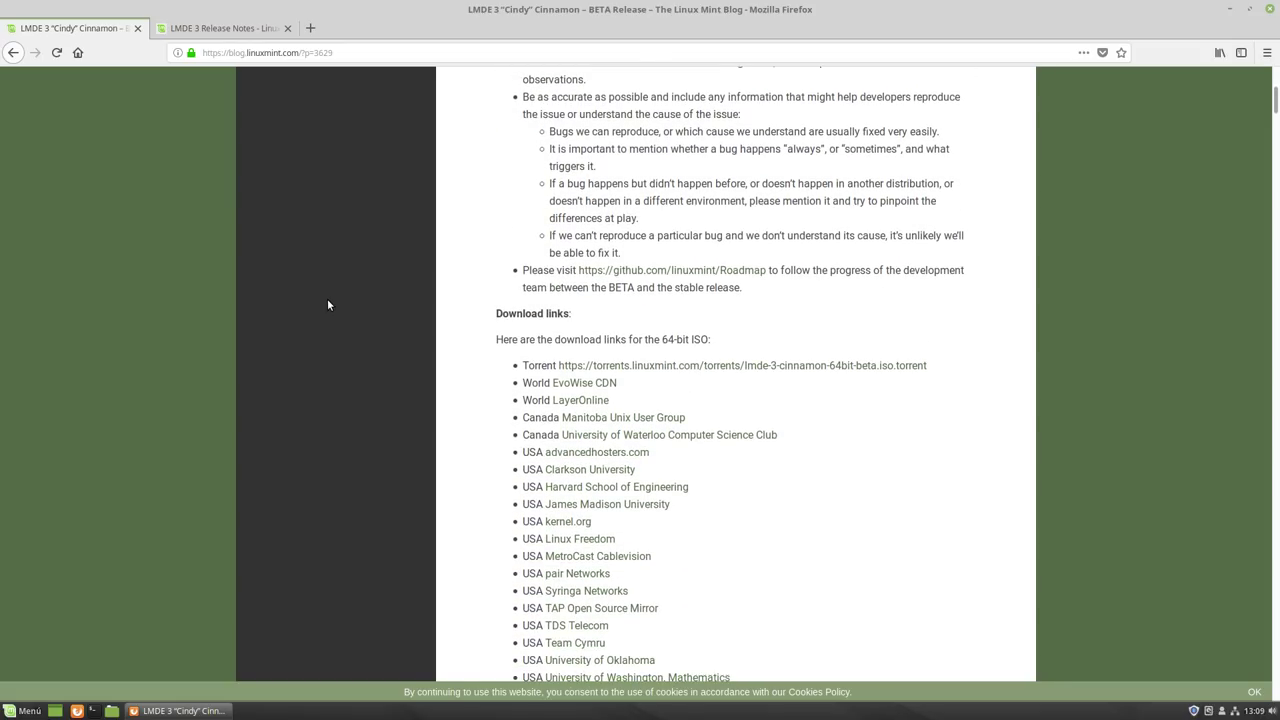
# Look through the 64-bit ISO download mirrors by country and the integrity and authenticity checks of the announcement
pyautogui.scroll(-6, 469, 340)
pyautogui.scroll(-9, 466, 342)
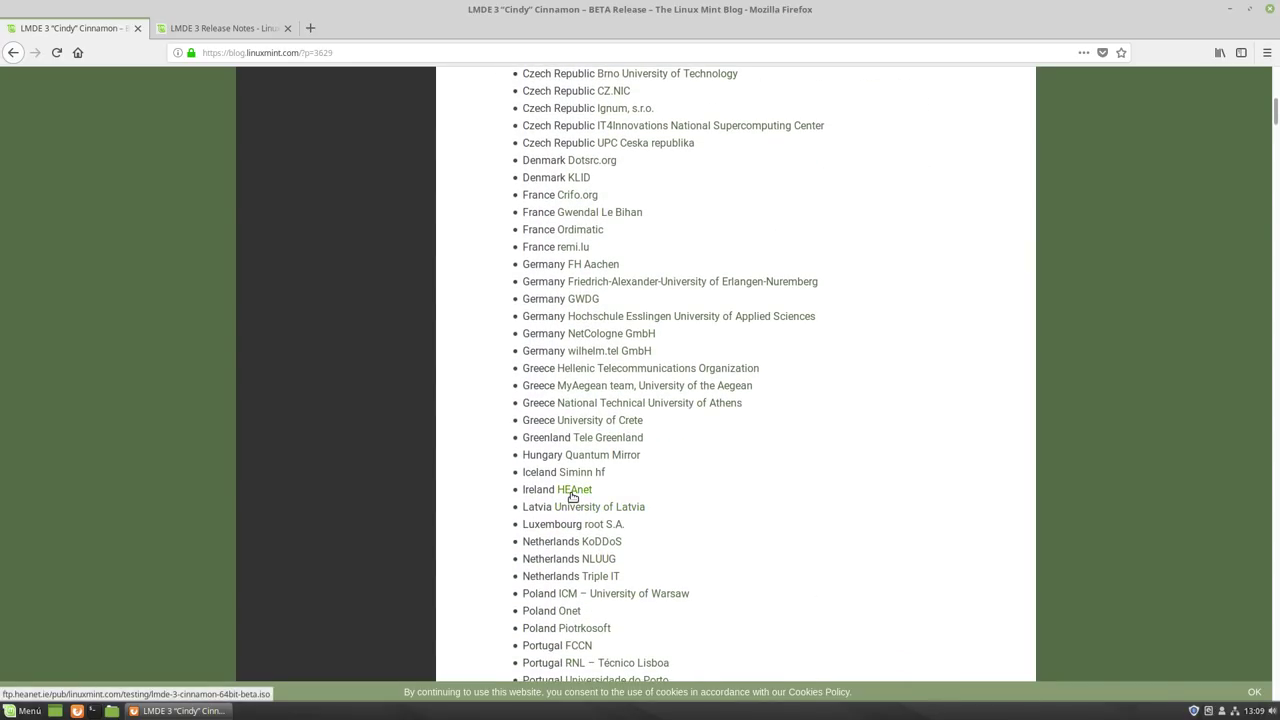
pyautogui.scroll(-9, 454, 343)
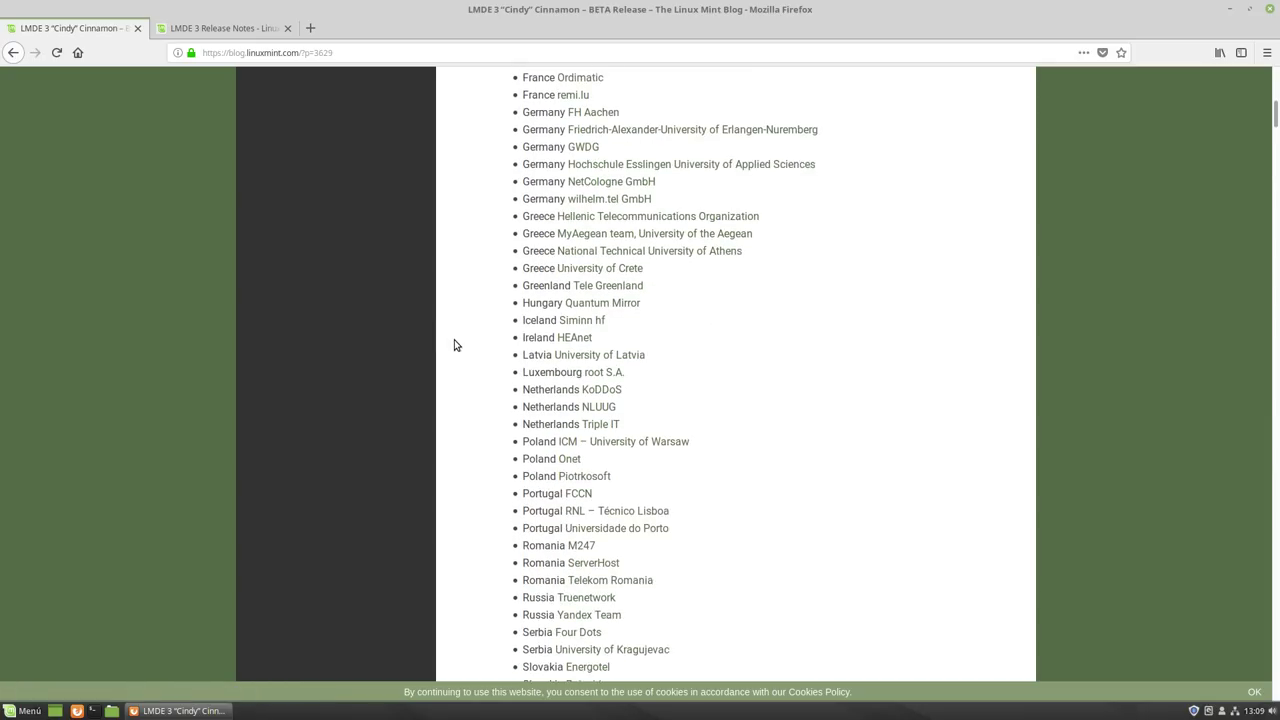
pyautogui.scroll(10, 510, 360)
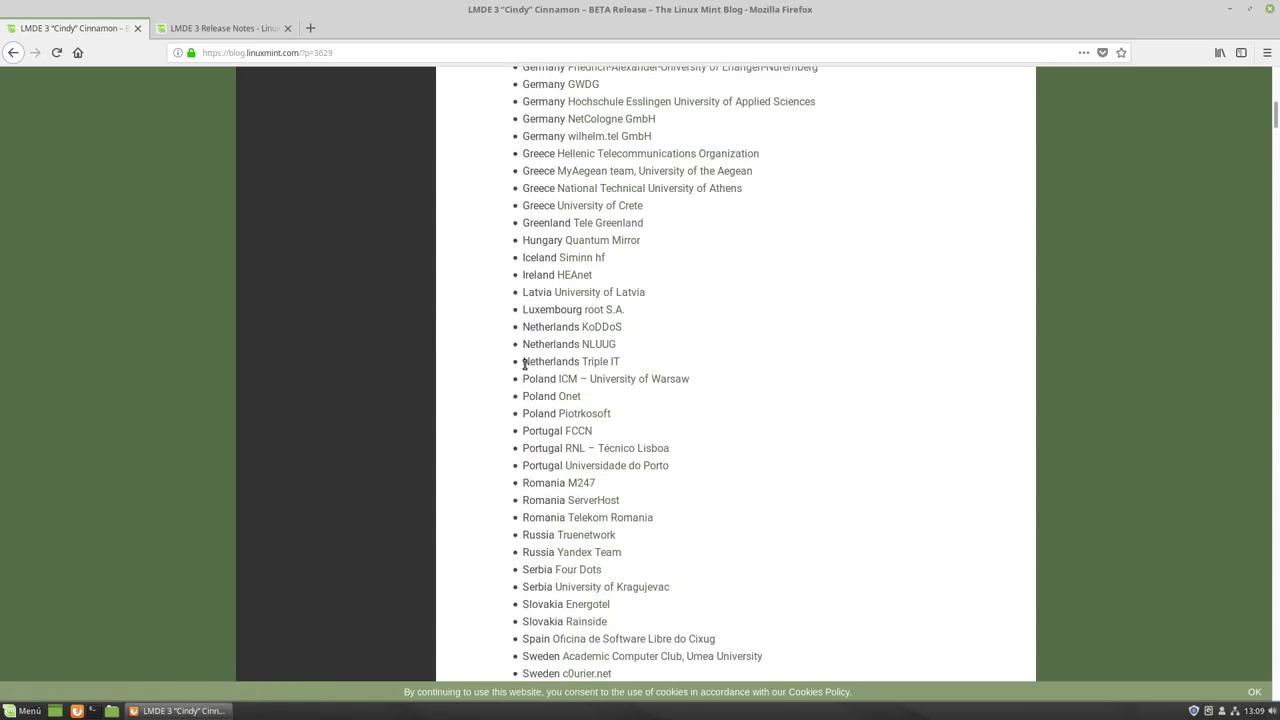
pyautogui.scroll(-8, 523, 357)
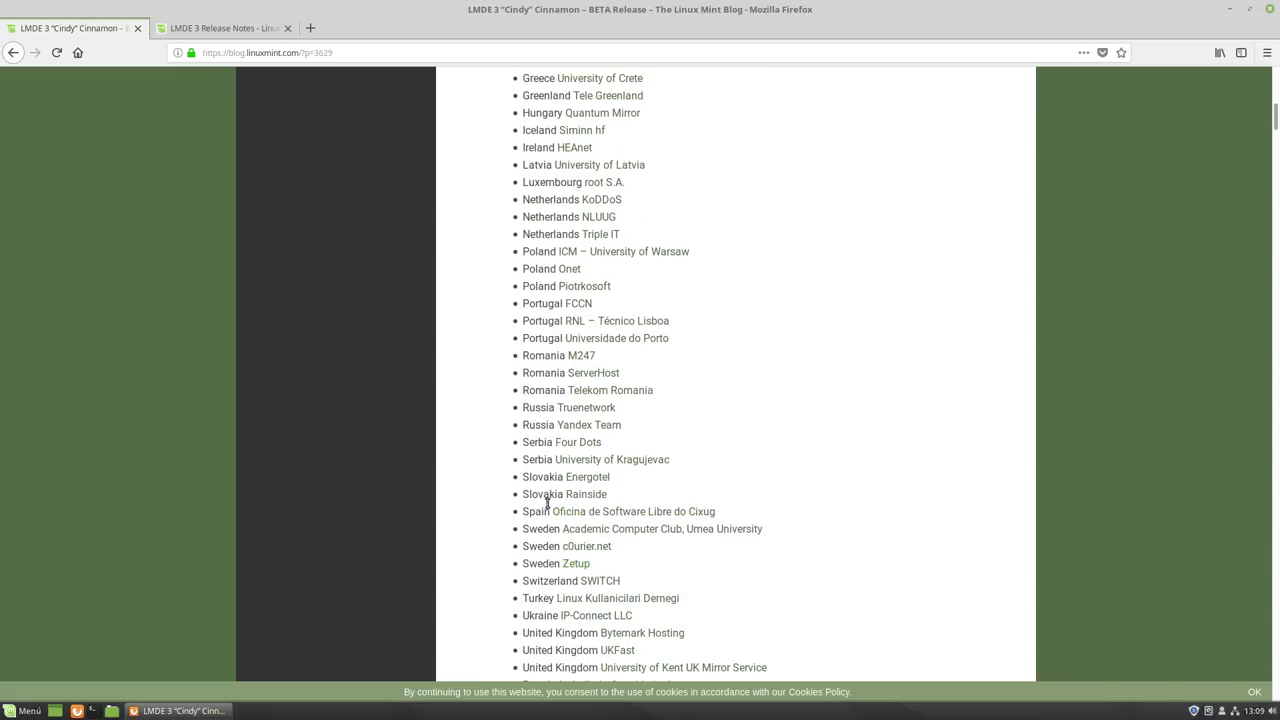
pyautogui.scroll(-8, 530, 465)
pyautogui.scroll(-9, 511, 451)
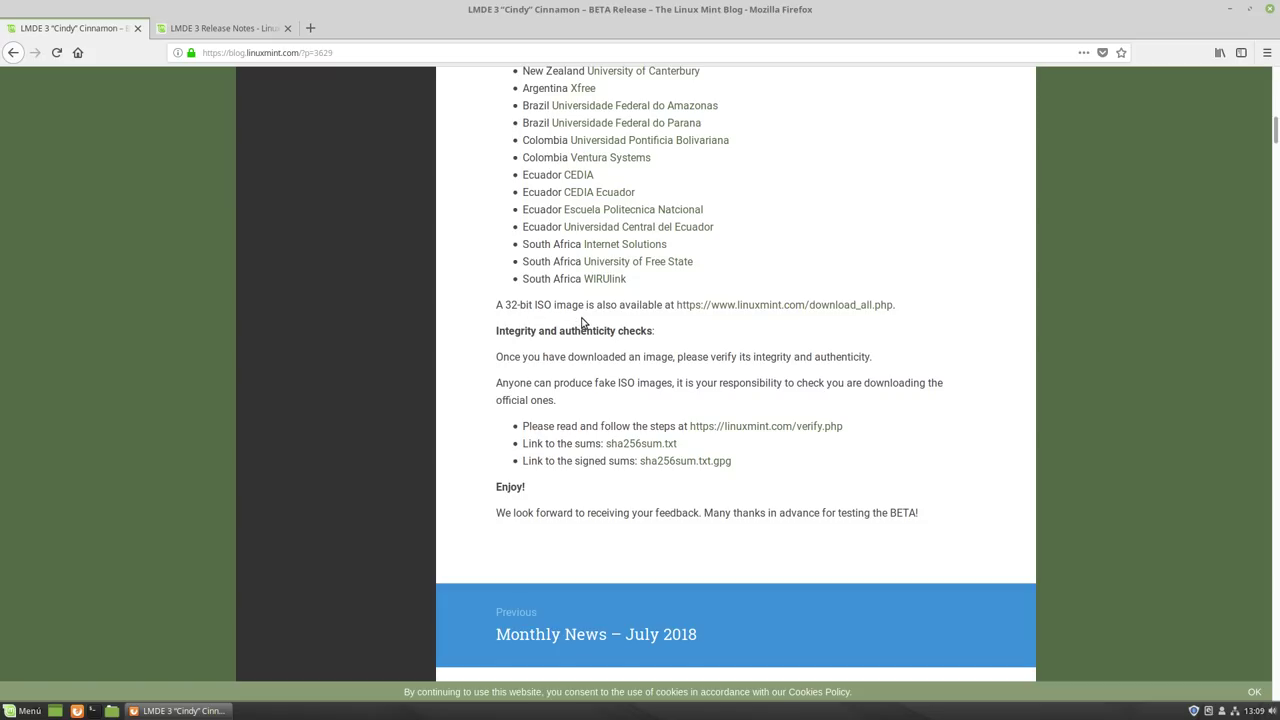
# Follow the 32-bit ISO link to the page listing all Linux Mint releases
pyautogui.click(706, 308)
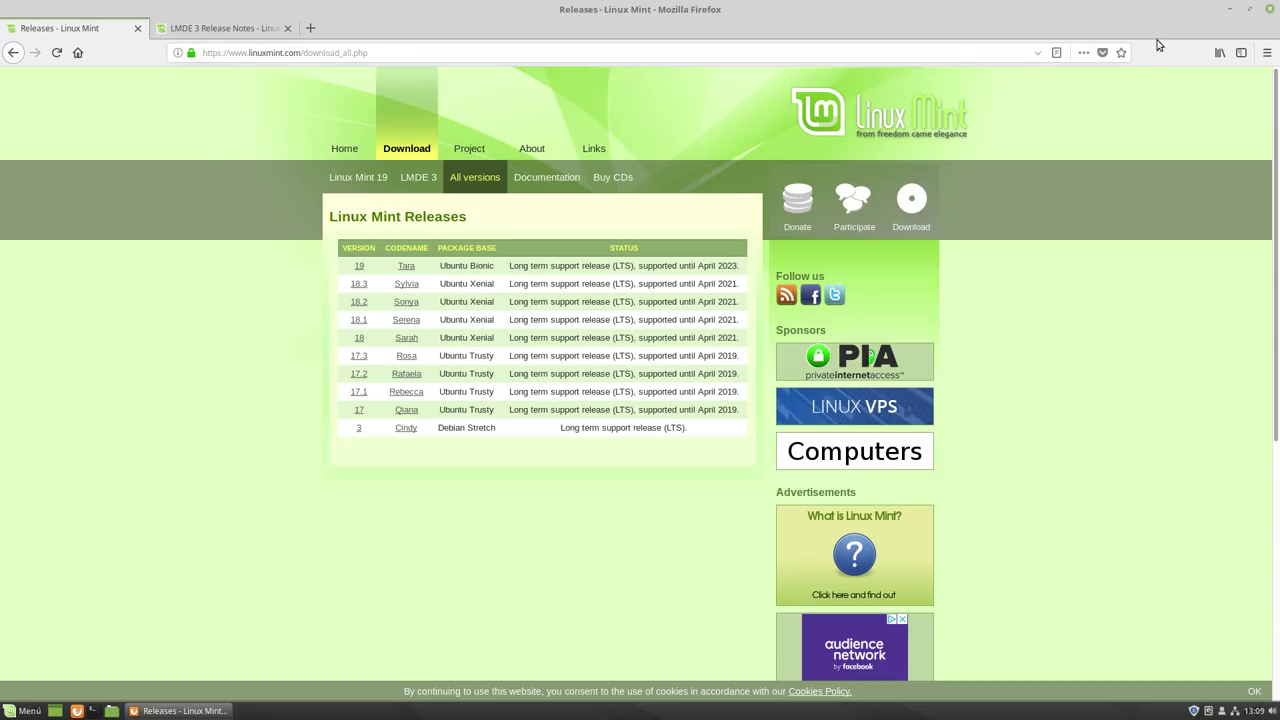
pyautogui.click(1229, 8)
pyautogui.click(201, 711)
# Show Firefox's menu bar and check the browser version in its About window, closing that window again
pyautogui.rightClick(377, 36)
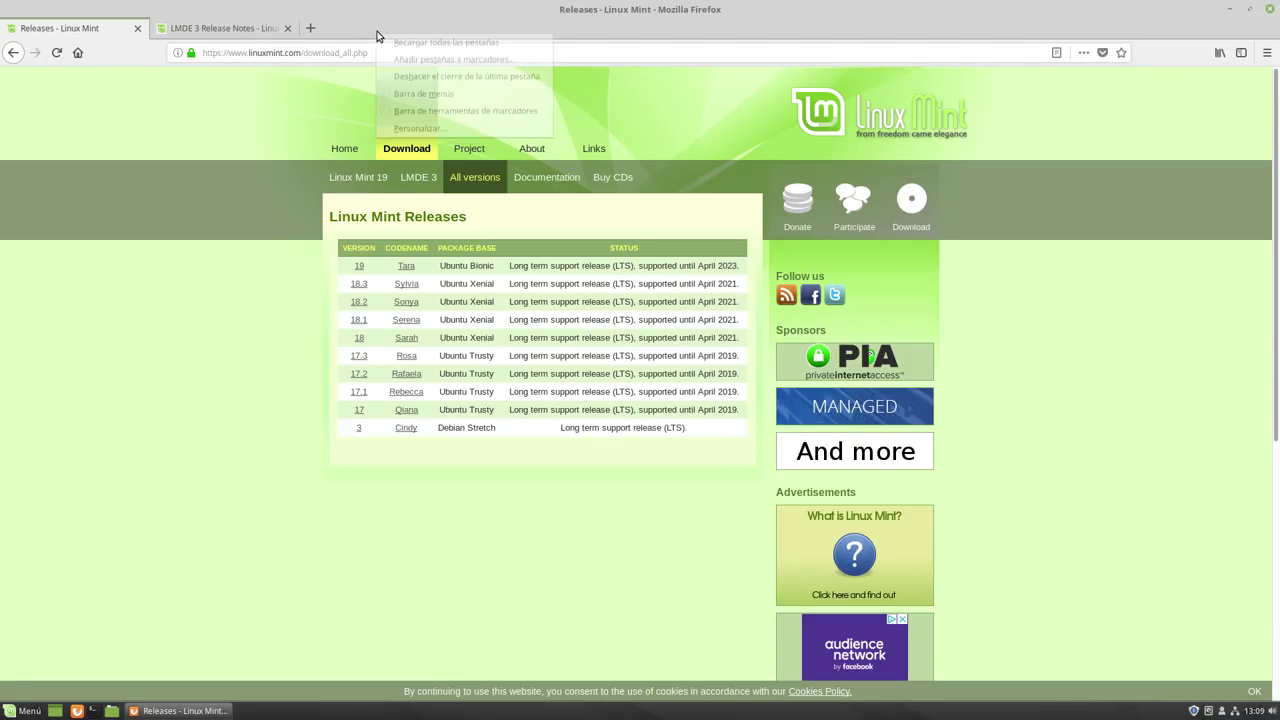
pyautogui.click(417, 100)
pyautogui.click(290, 26)
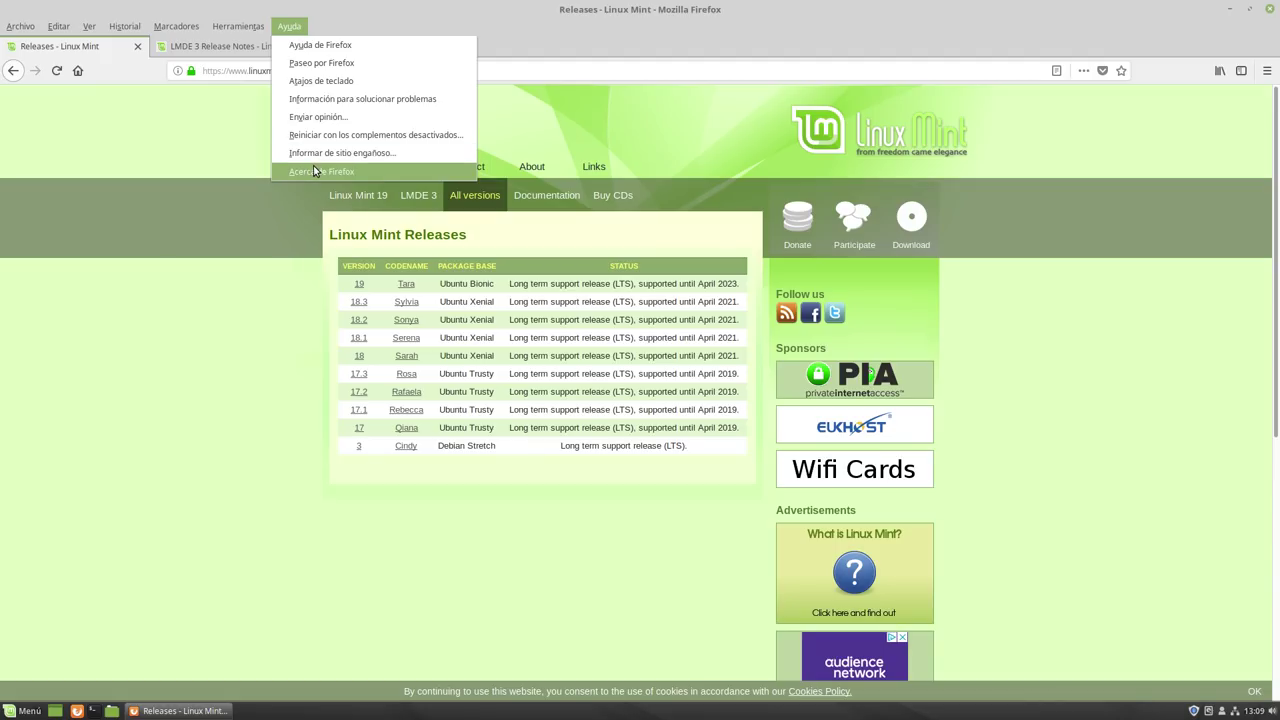
pyautogui.click(313, 171)
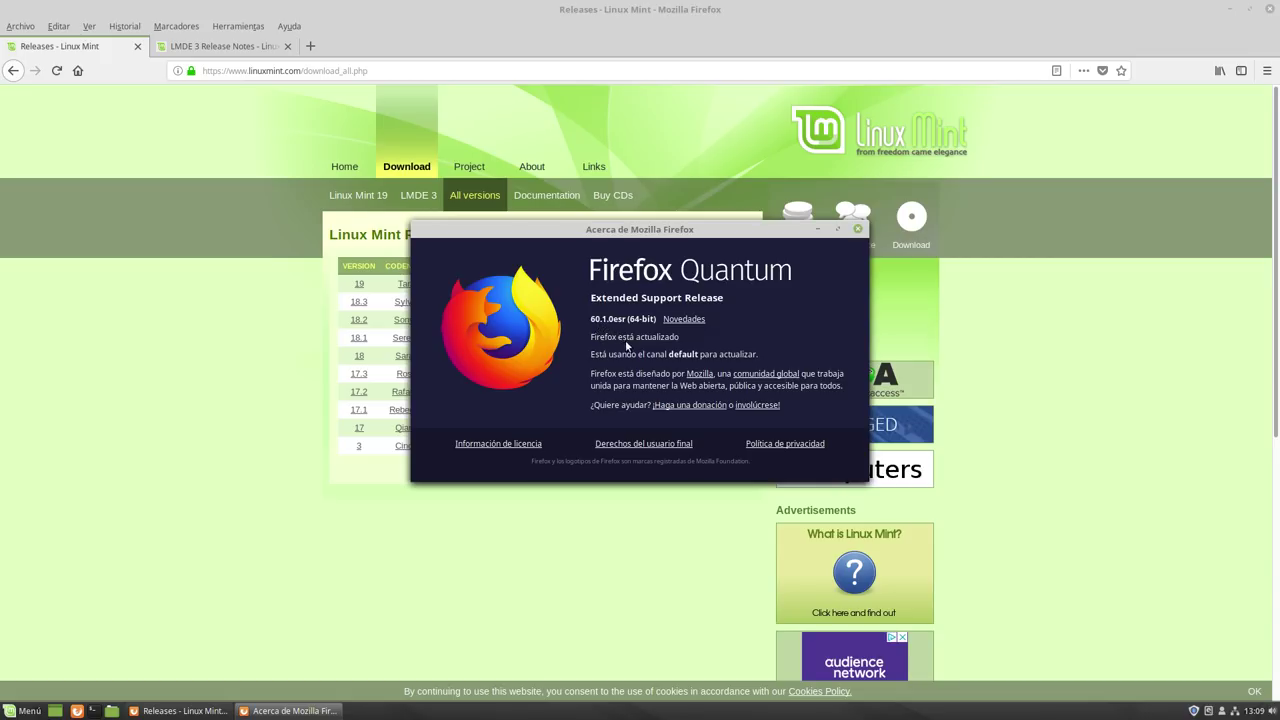
pyautogui.click(857, 229)
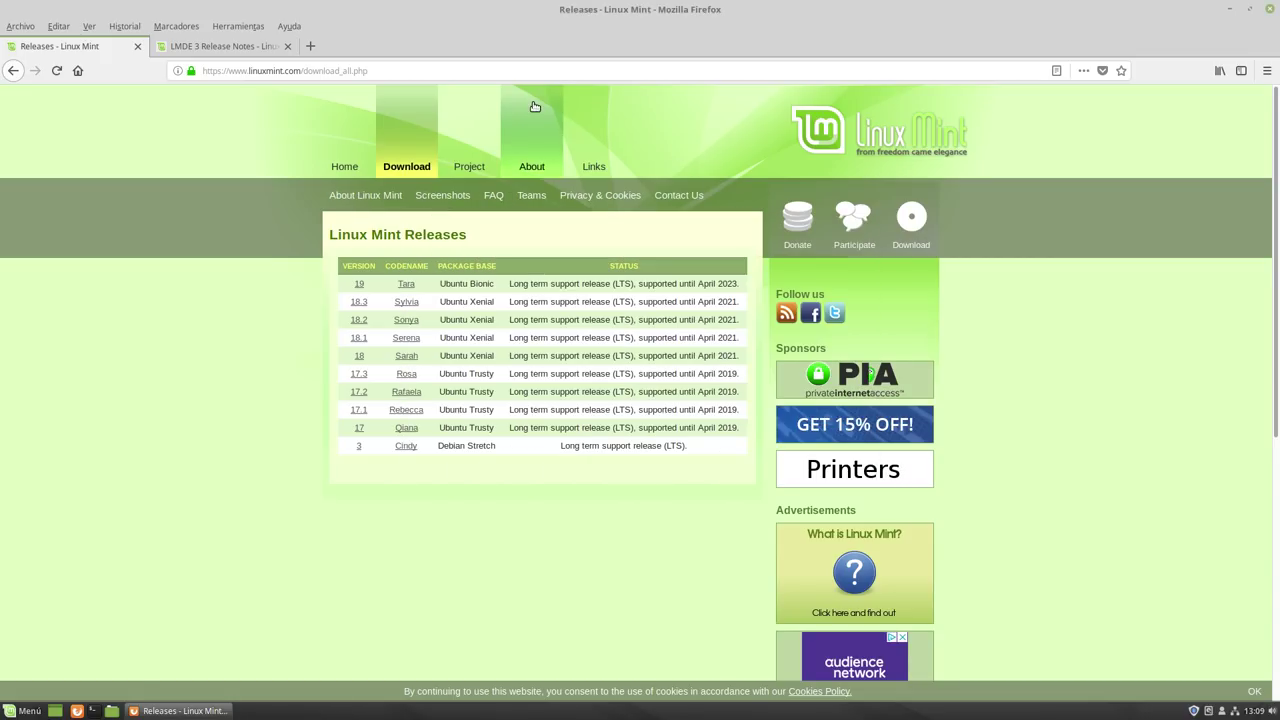
# Minimize the browser and open the Update Manager to review the list of pending updates
pyautogui.click(250, 46)
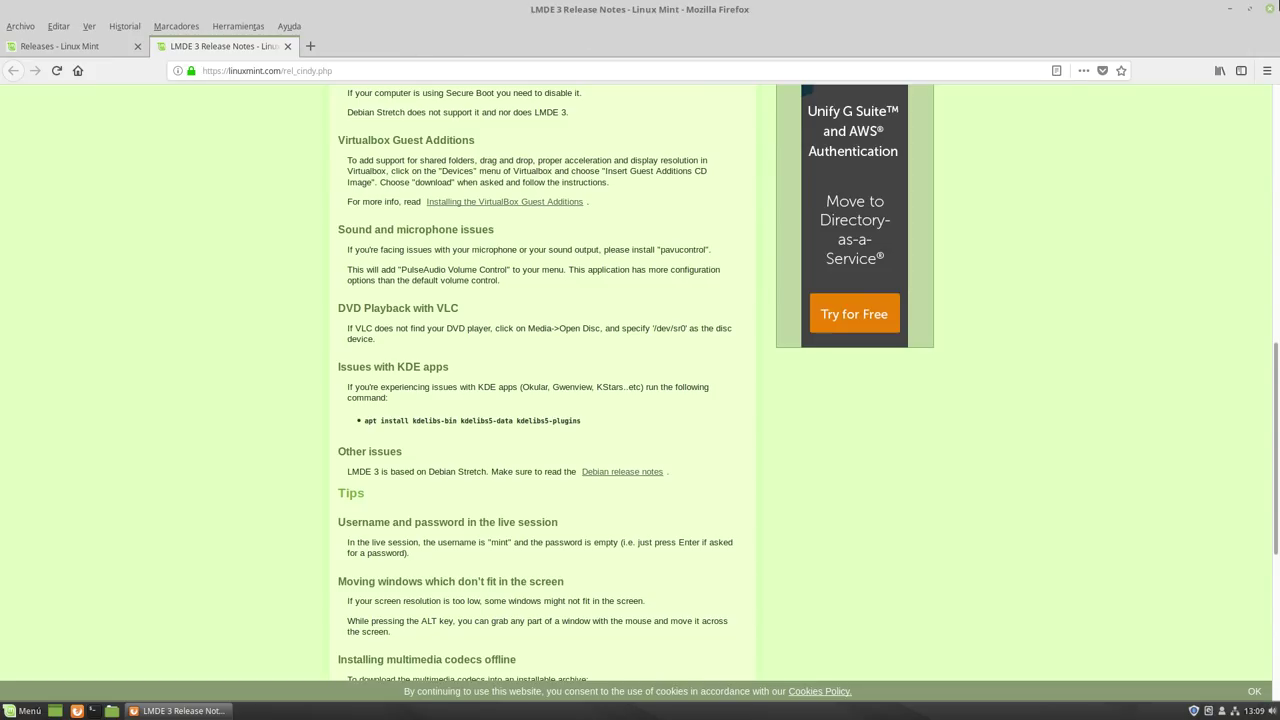
pyautogui.click(1229, 9)
pyautogui.click(1195, 710)
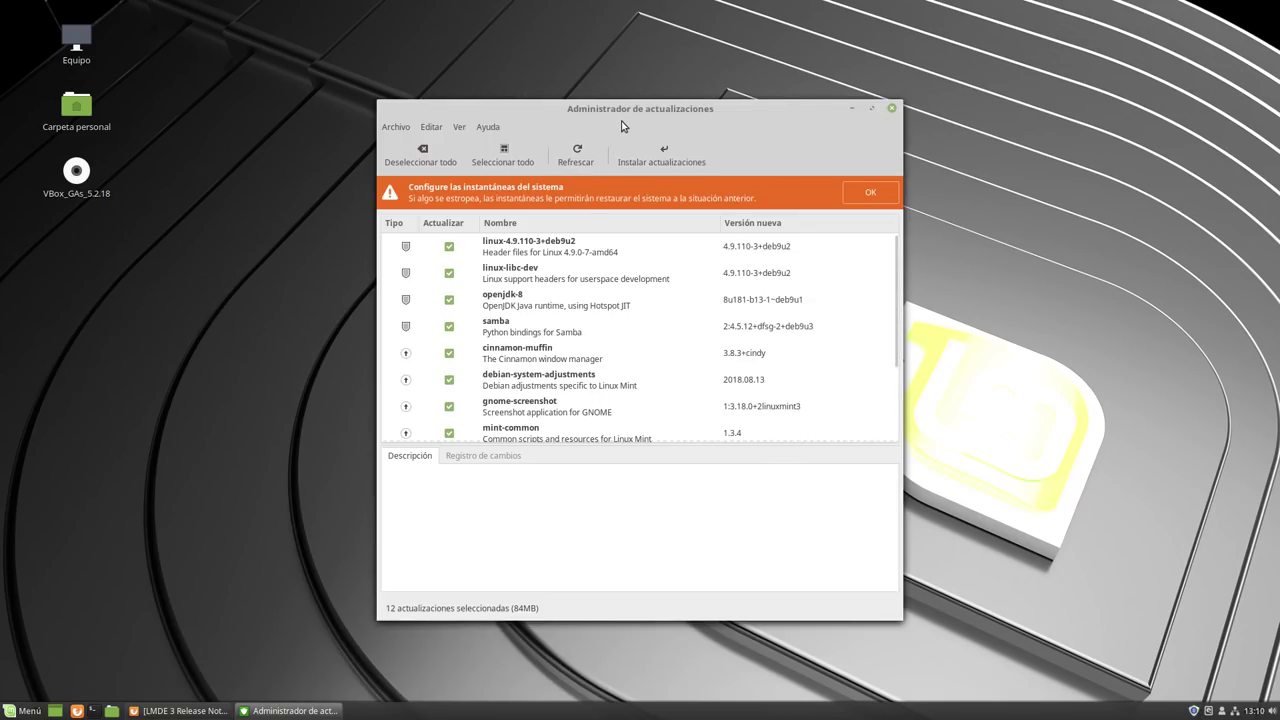
pyautogui.moveTo(621, 126); pyautogui.dragTo(586, 112)
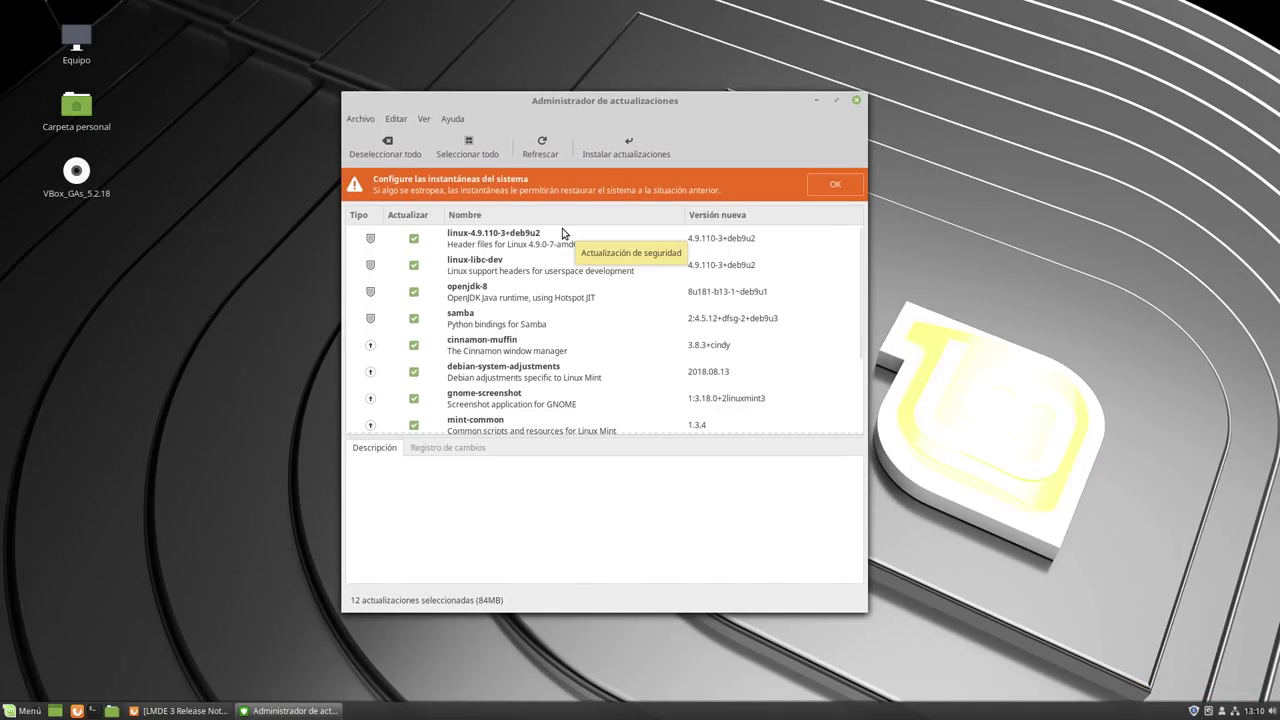
pyautogui.moveTo(582, 104); pyautogui.dragTo(429, 79)
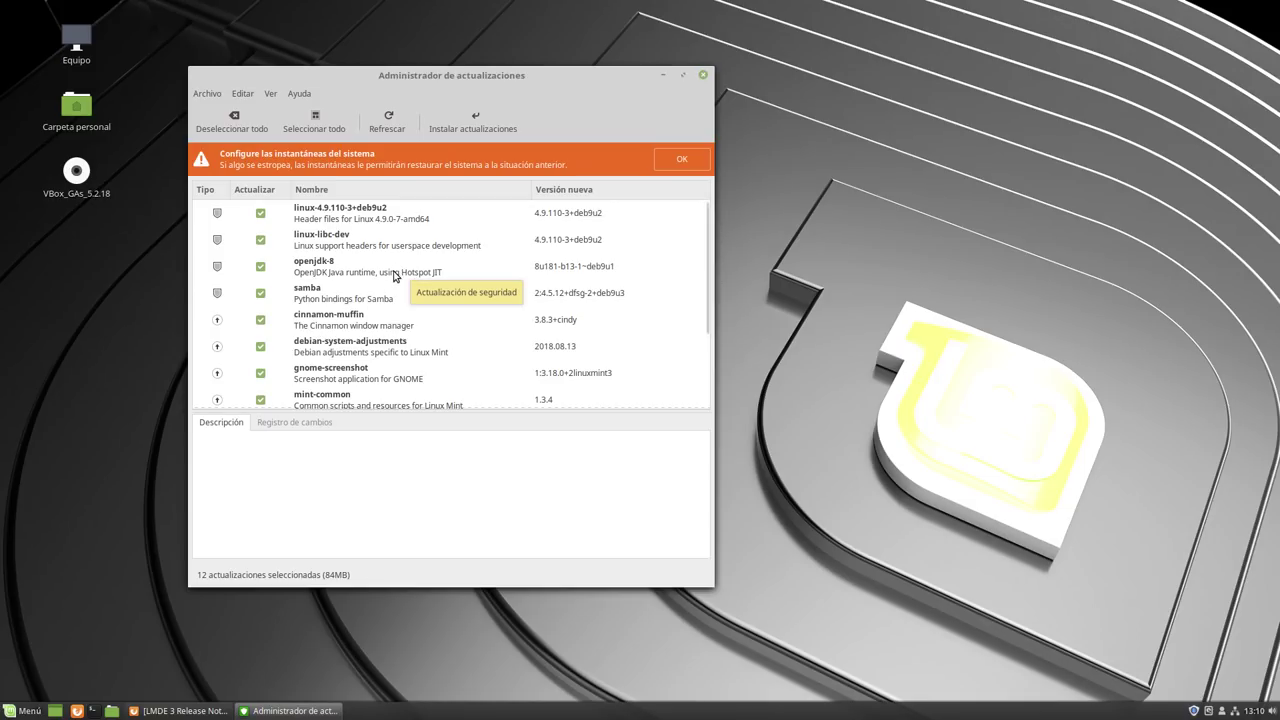
pyautogui.scroll(-3, 392, 268)
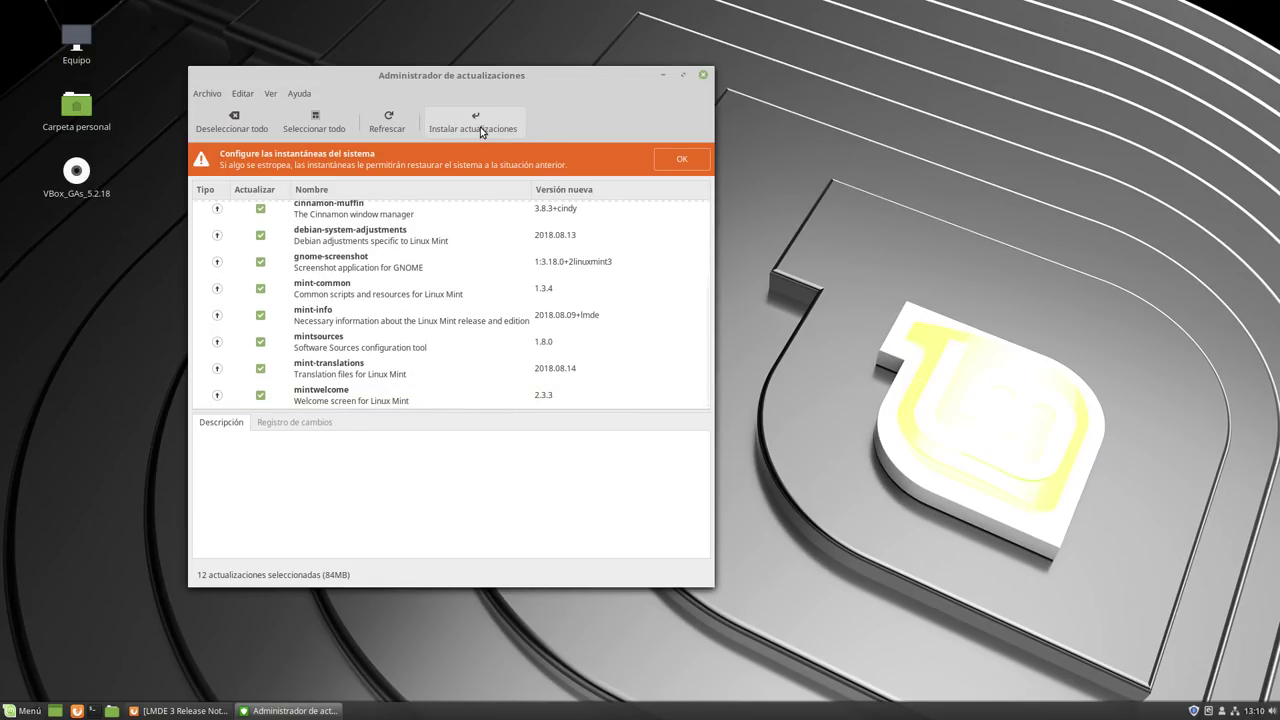
# Start installing all selected updates and authenticate with the account password
pyautogui.click(480, 127)
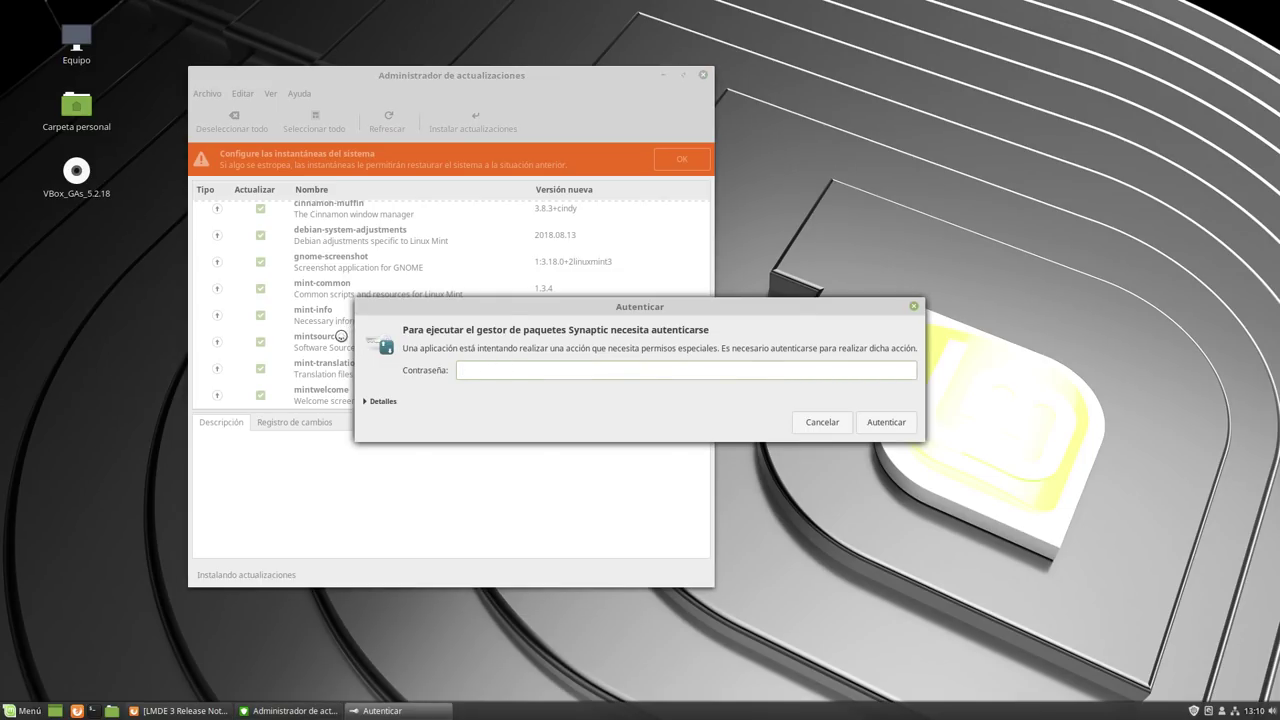
pyautogui.write('•••••••')
pyautogui.press('Return')
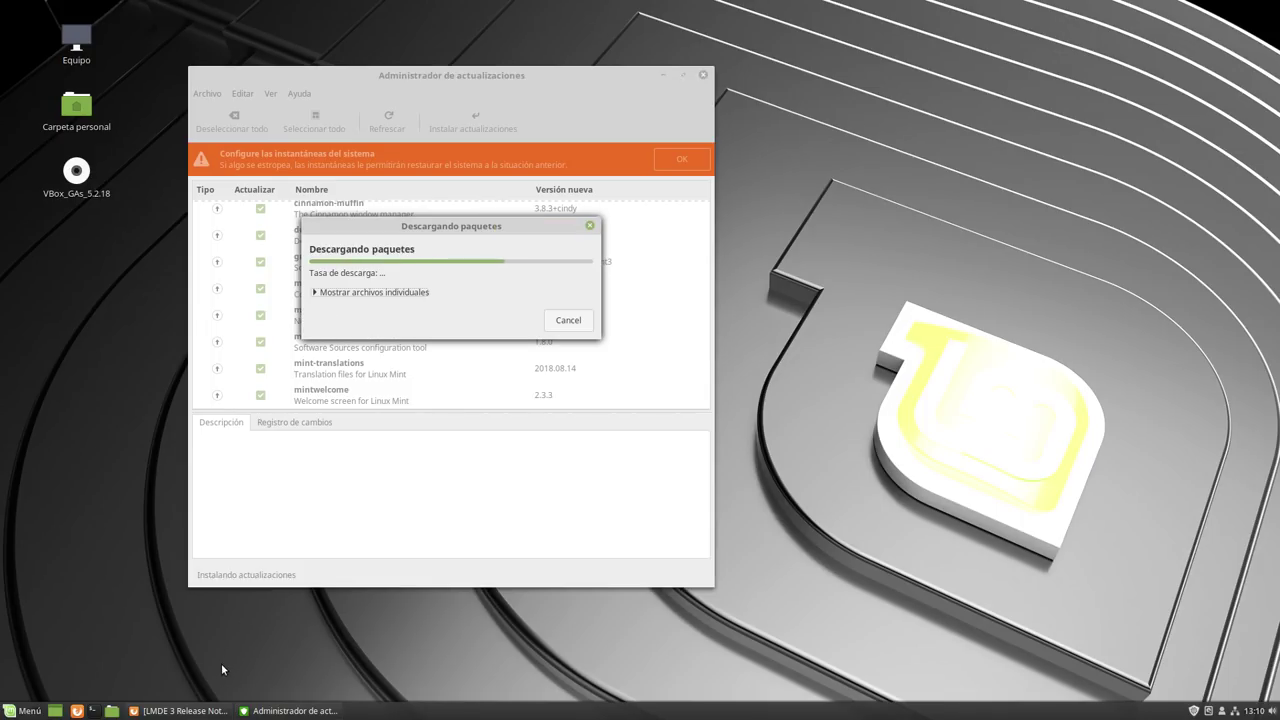
# Bring Firefox back and close it without saving its open tabs
pyautogui.click(165, 712)
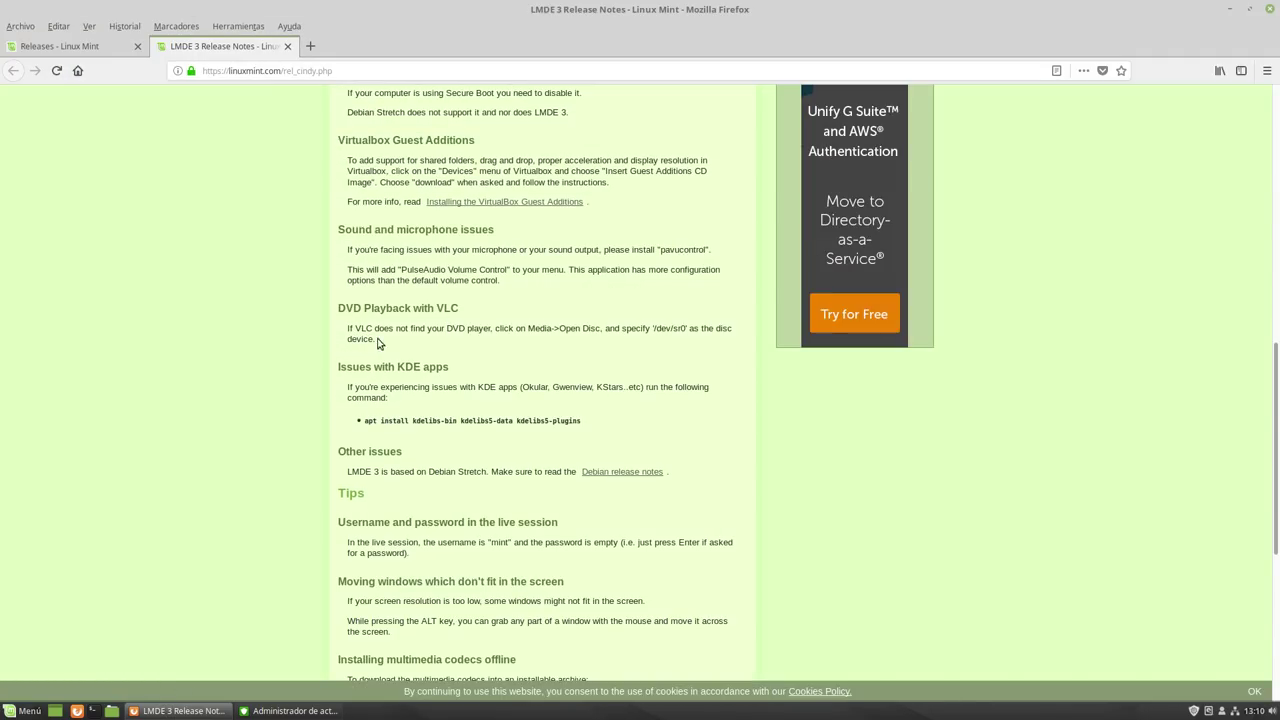
pyautogui.click(1249, 9)
pyautogui.moveTo(781, 52); pyautogui.dragTo(657, 42)
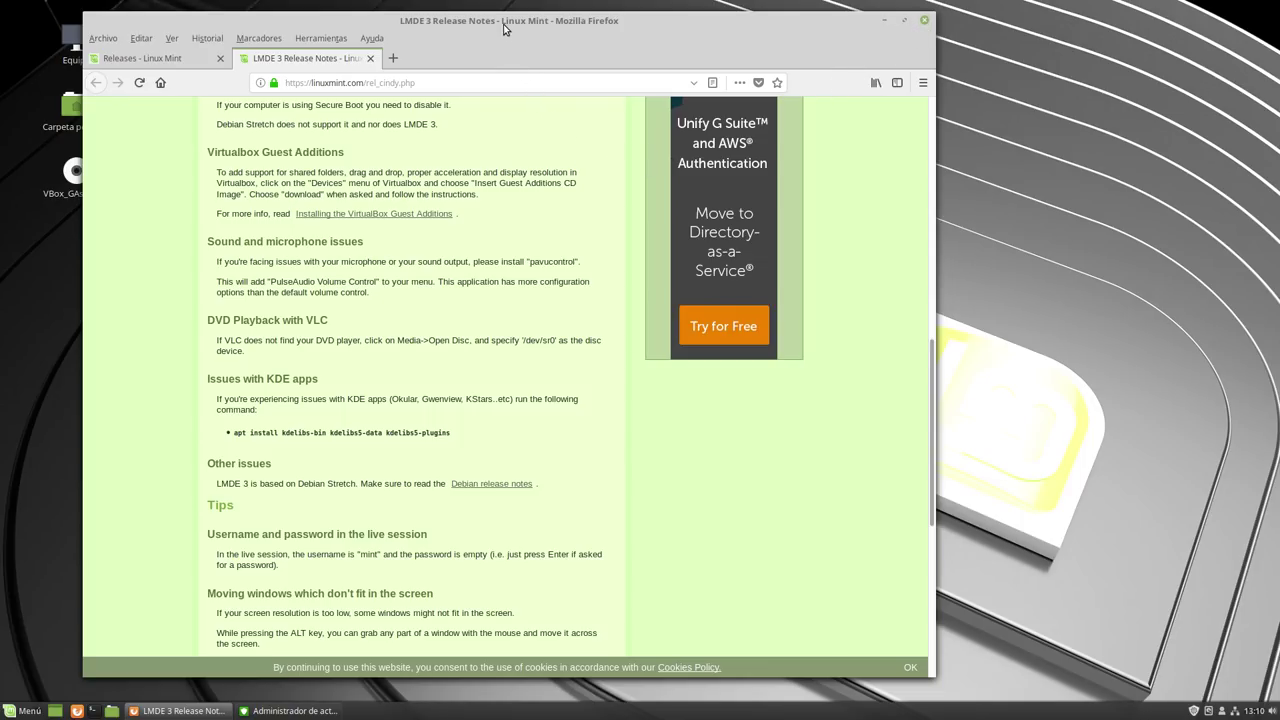
pyautogui.click(924, 20)
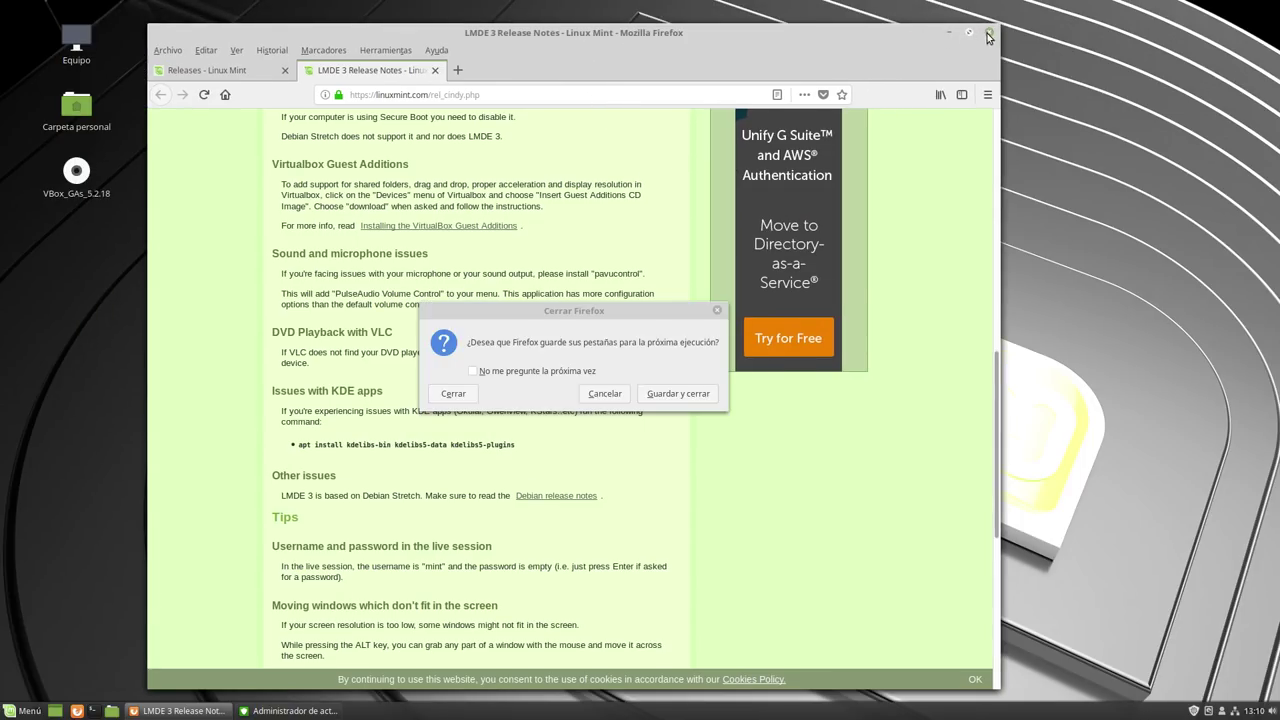
pyautogui.click(453, 393)
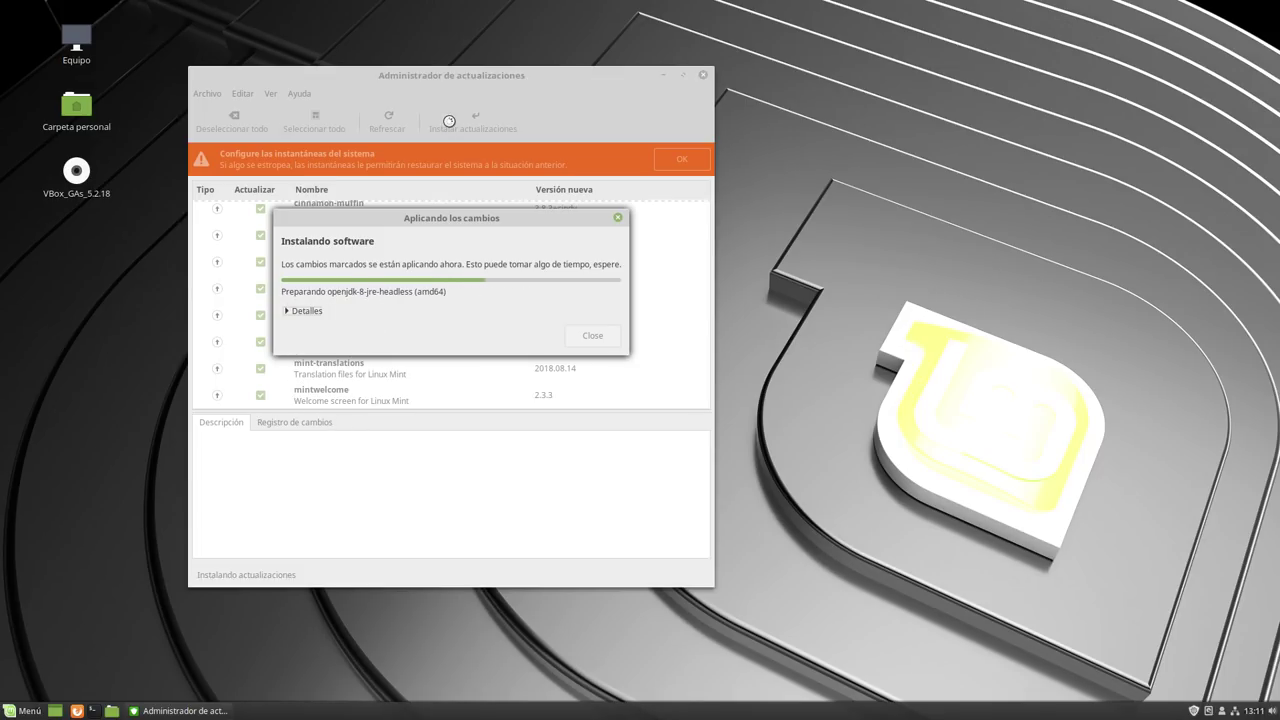
# Move the Update Manager and its "Aplicando los cambios" dialog farther away from the desktop icons
pyautogui.moveTo(443, 73); pyautogui.dragTo(738, 99)
pyautogui.moveTo(489, 216); pyautogui.dragTo(854, 267)
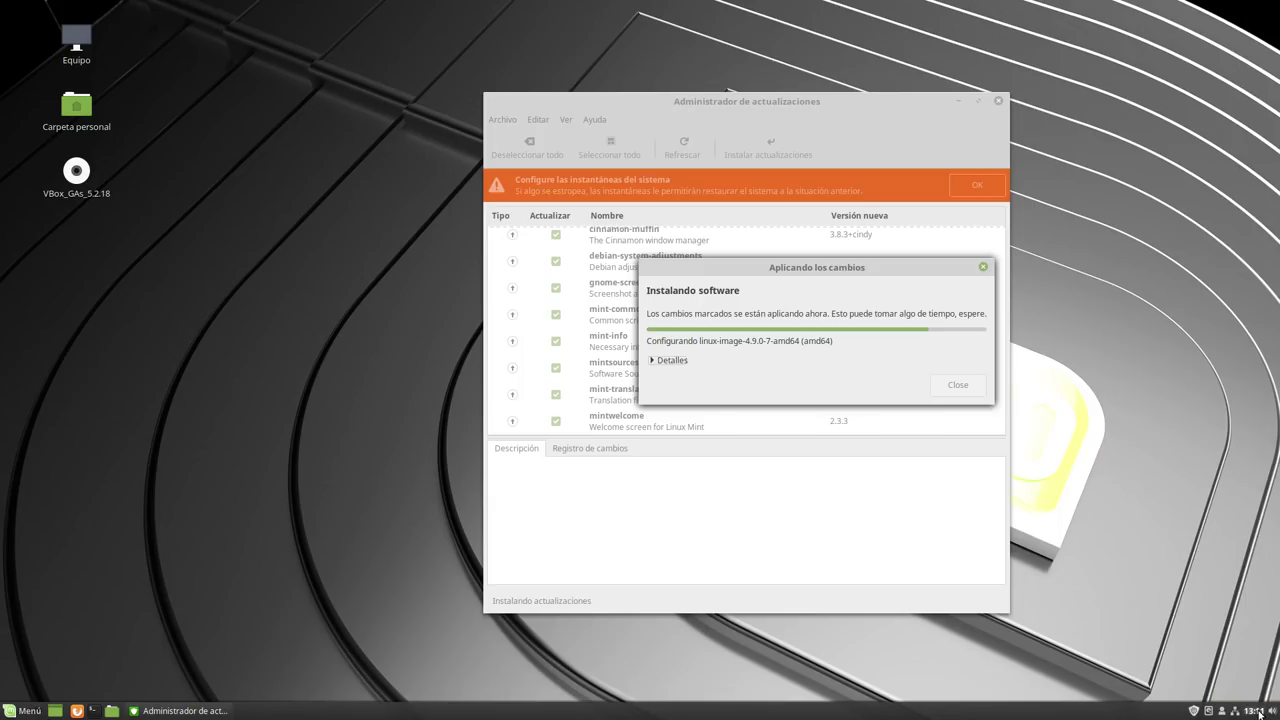
pyautogui.moveTo(1253, 713)
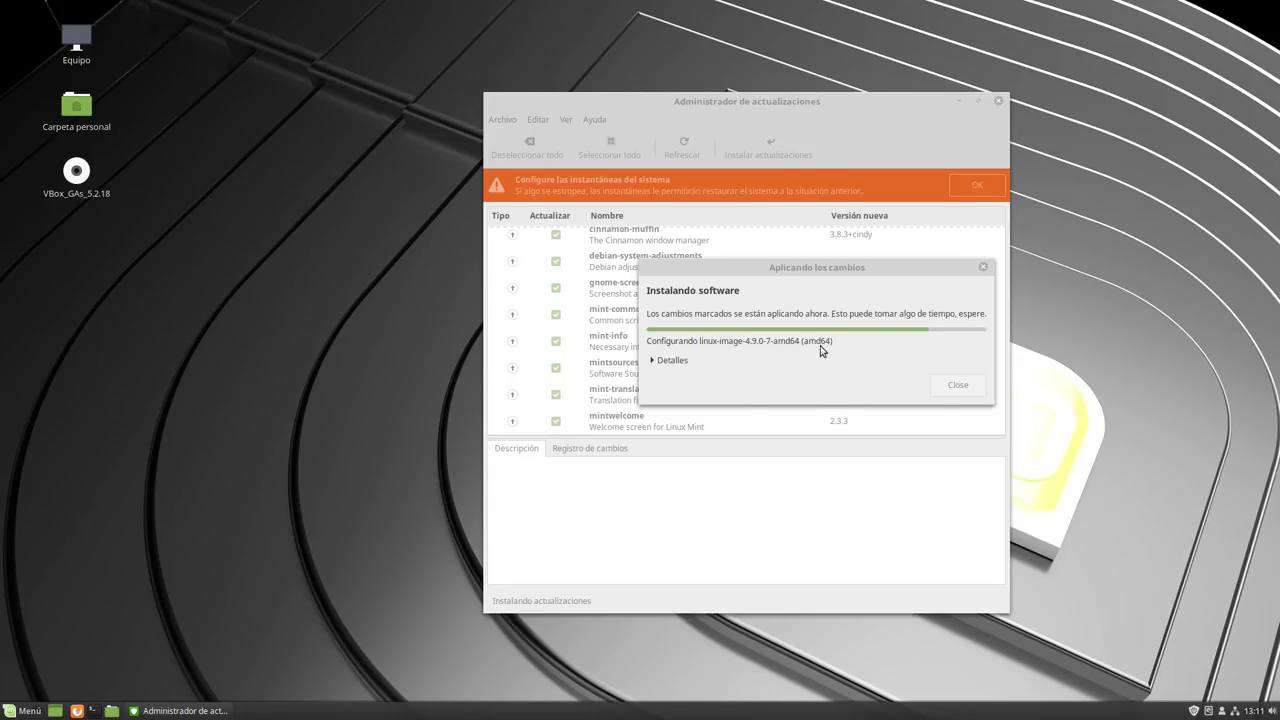
# Move the "Aplicando los cambios" dialog partly off the Update Manager and look through the Internet category of installed applications
pyautogui.moveTo(764, 268); pyautogui.dragTo(536, 257)
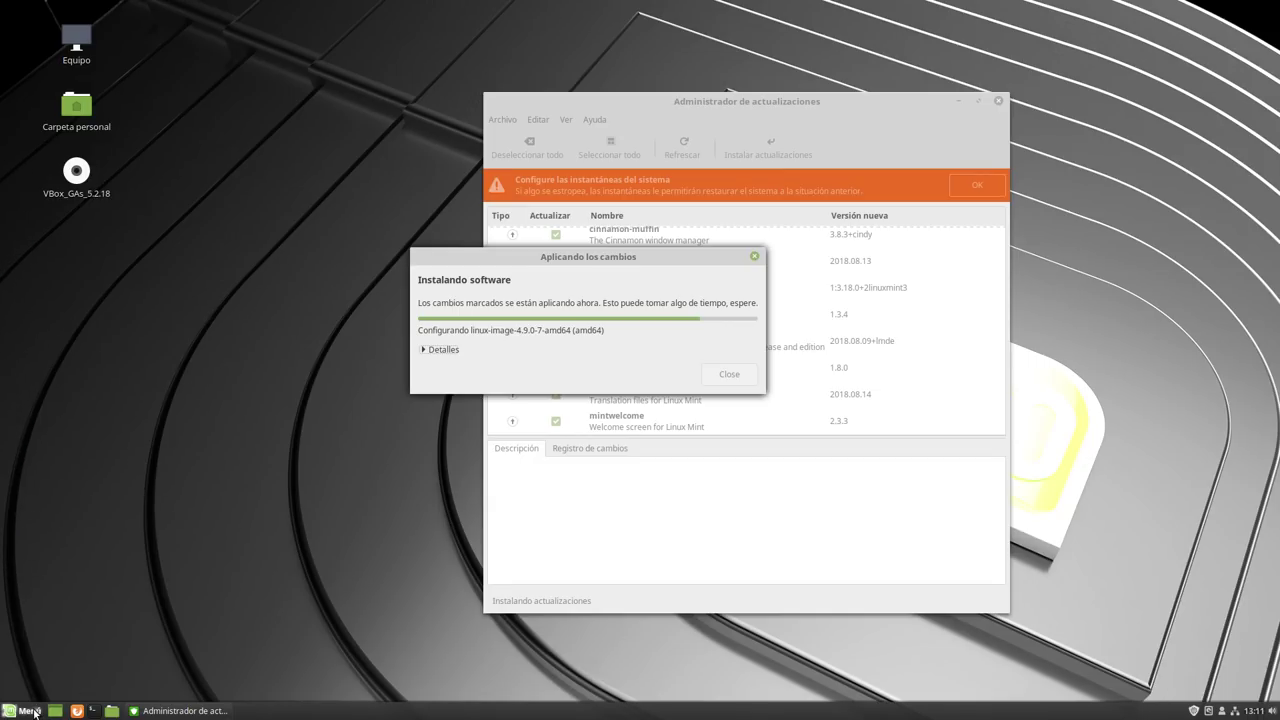
pyautogui.press('super')
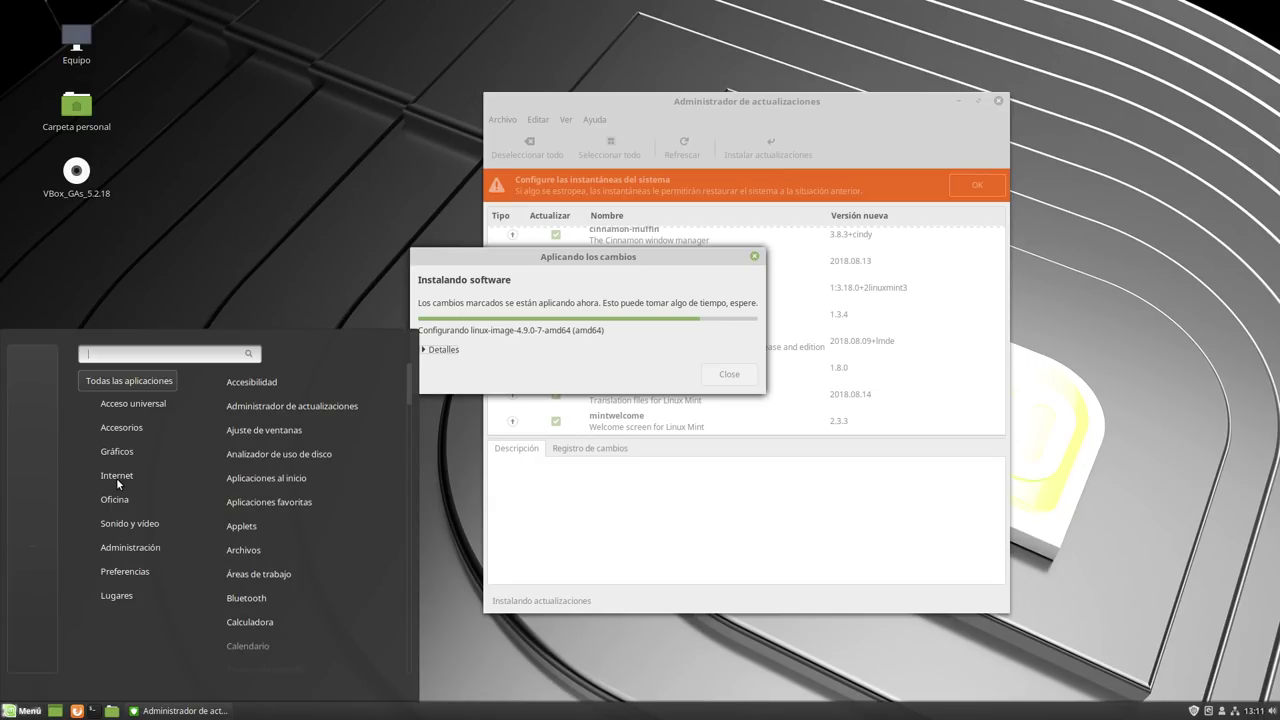
pyautogui.moveTo(116, 477)
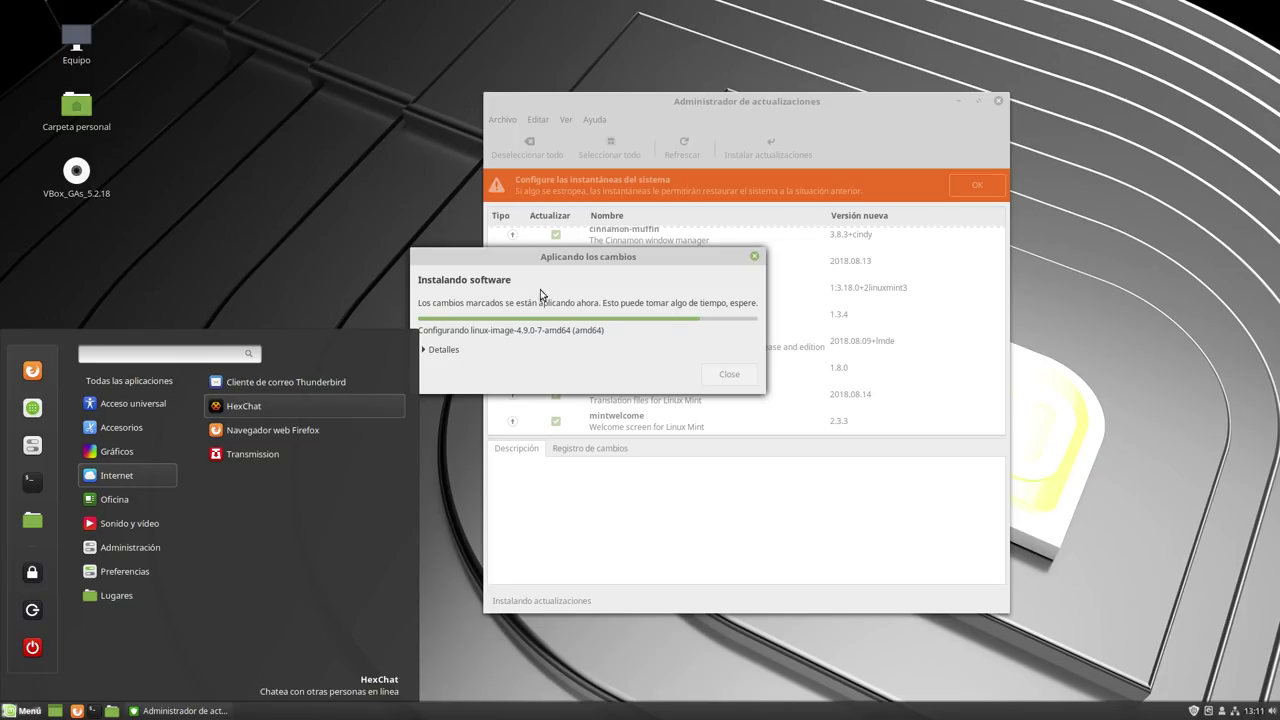
pyautogui.click(361, 194)
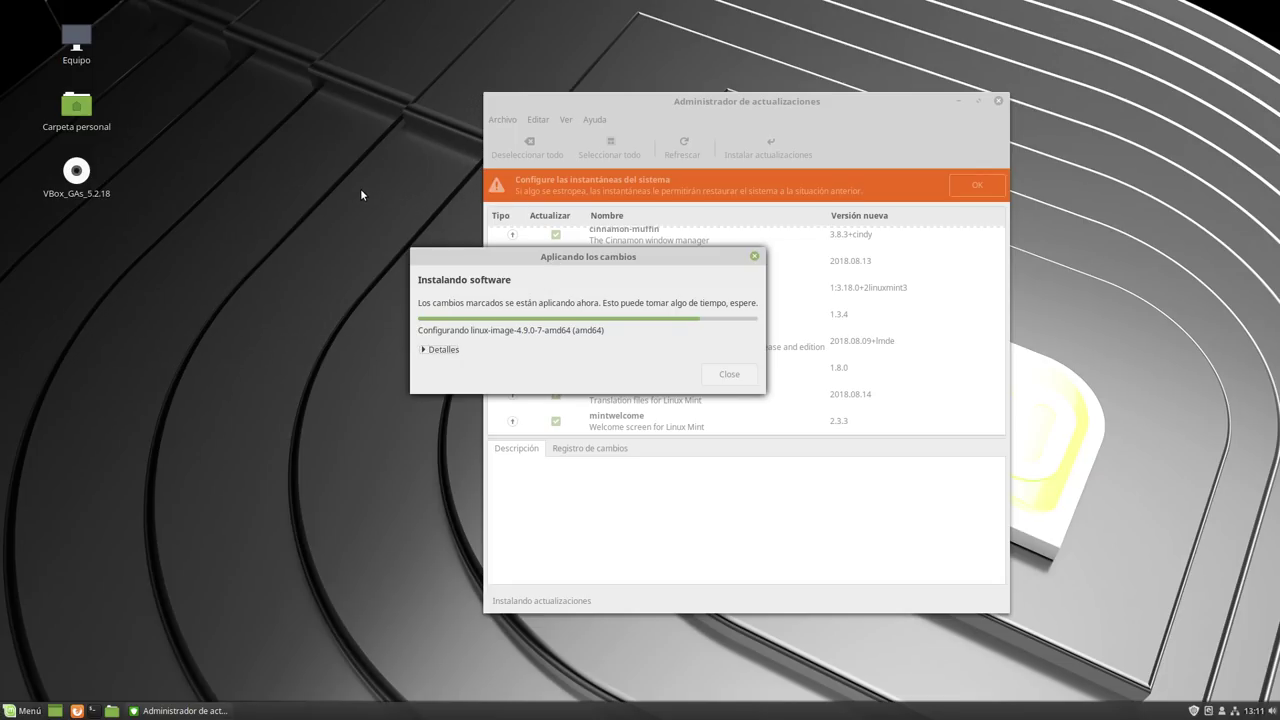
# Expand the installation details in the "Aplicando los cambios" dialog and close the Update Manager once the updates finish
pyautogui.moveTo(471, 257); pyautogui.dragTo(342, 187)
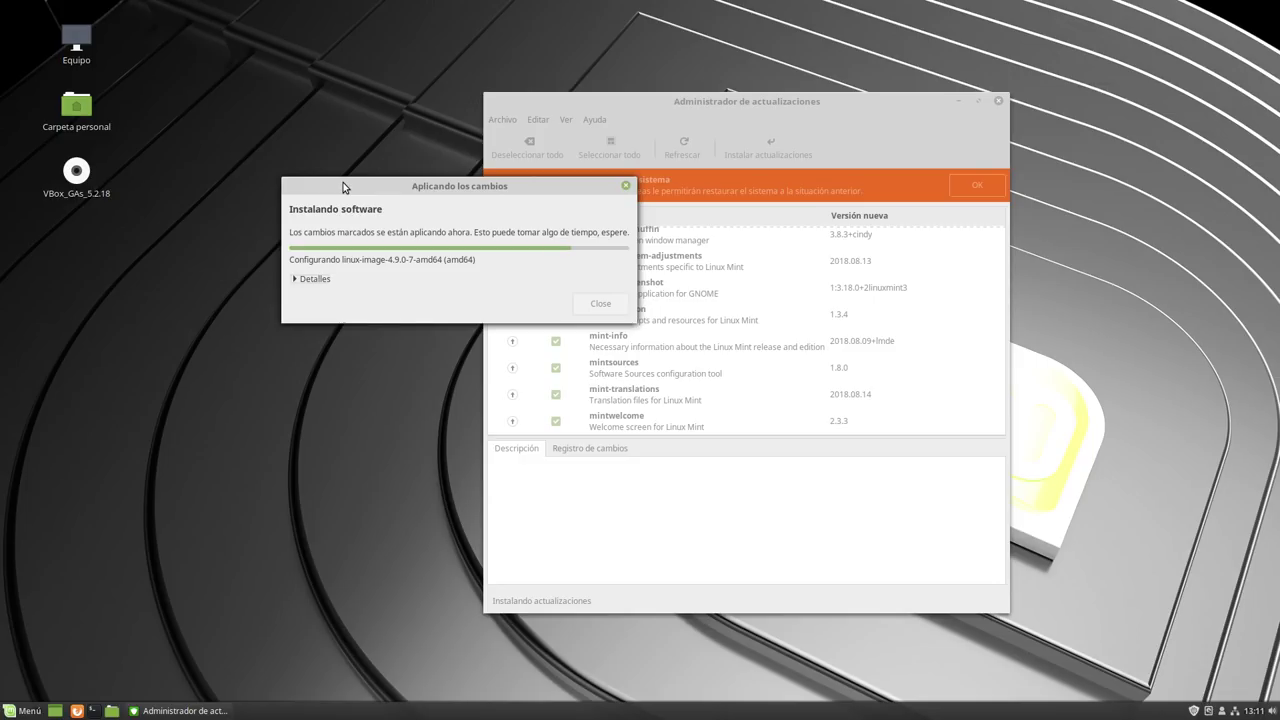
pyautogui.click(296, 280)
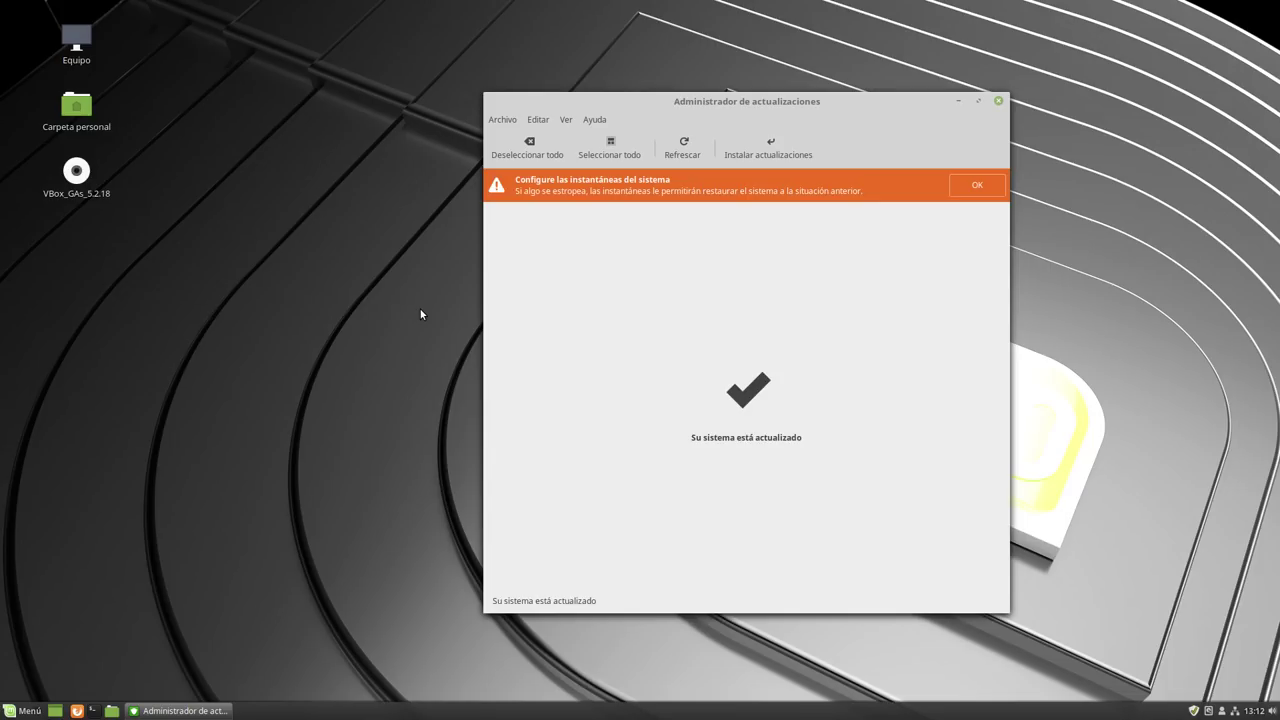
pyautogui.moveTo(826, 101); pyautogui.dragTo(614, 75)
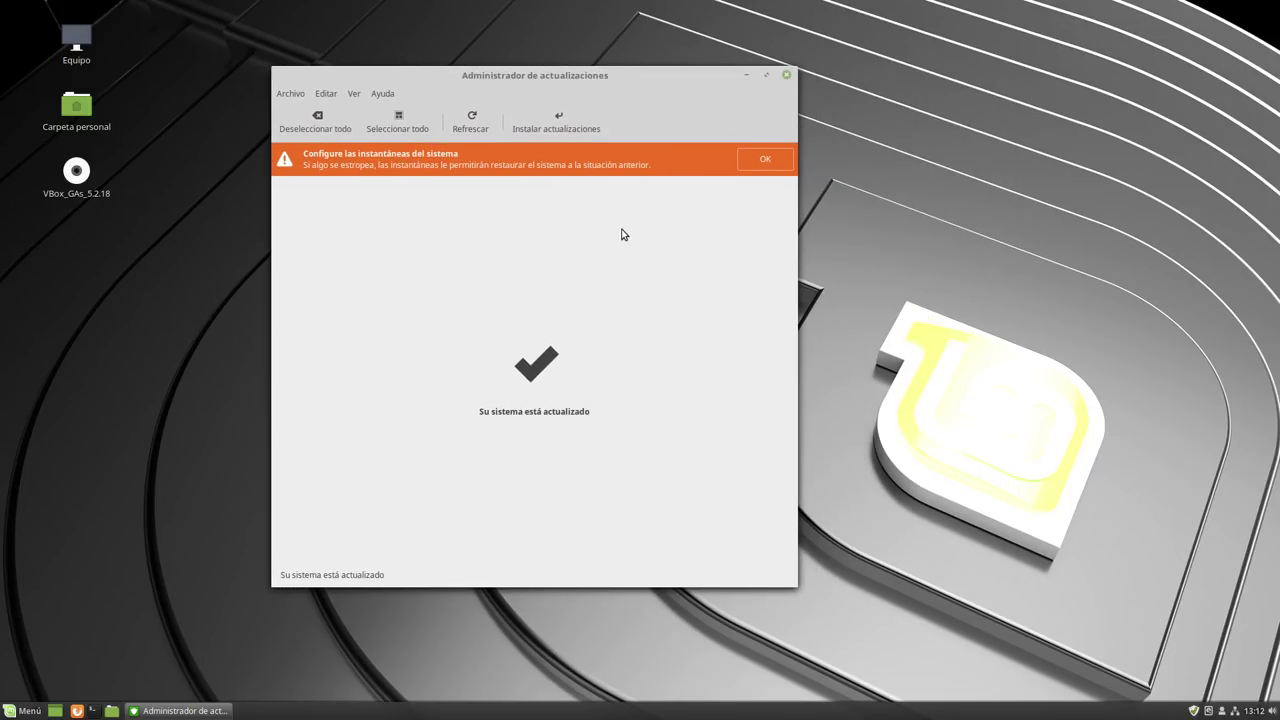
pyautogui.click(786, 75)
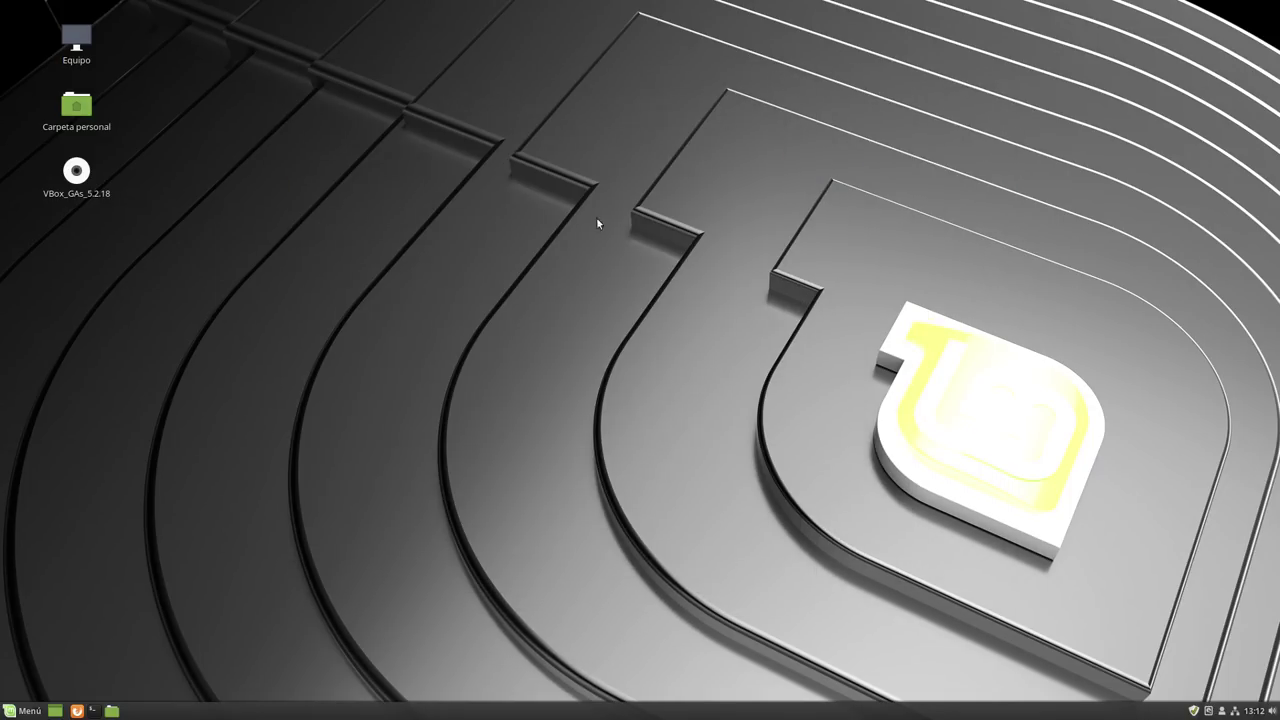
# Open the System Settings and move the window closer to the desktop icons
pyautogui.click(10, 709)
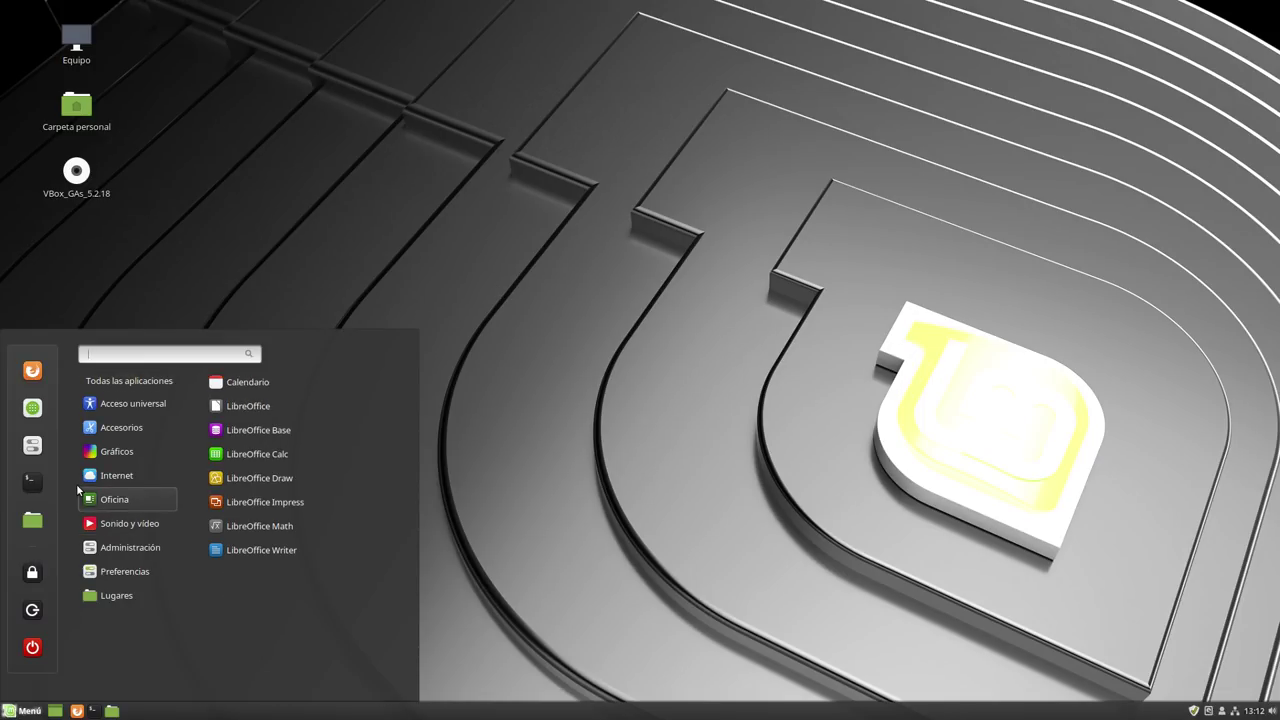
pyautogui.moveTo(161, 480)
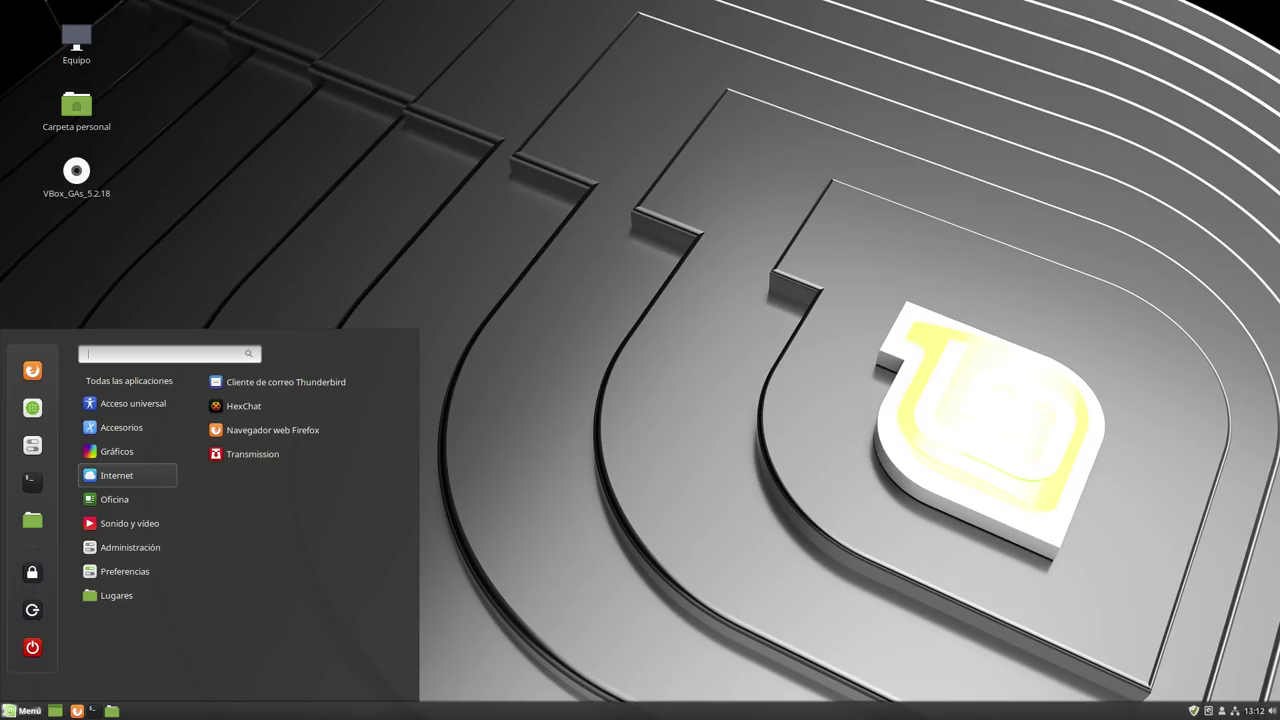
pyautogui.click(36, 448)
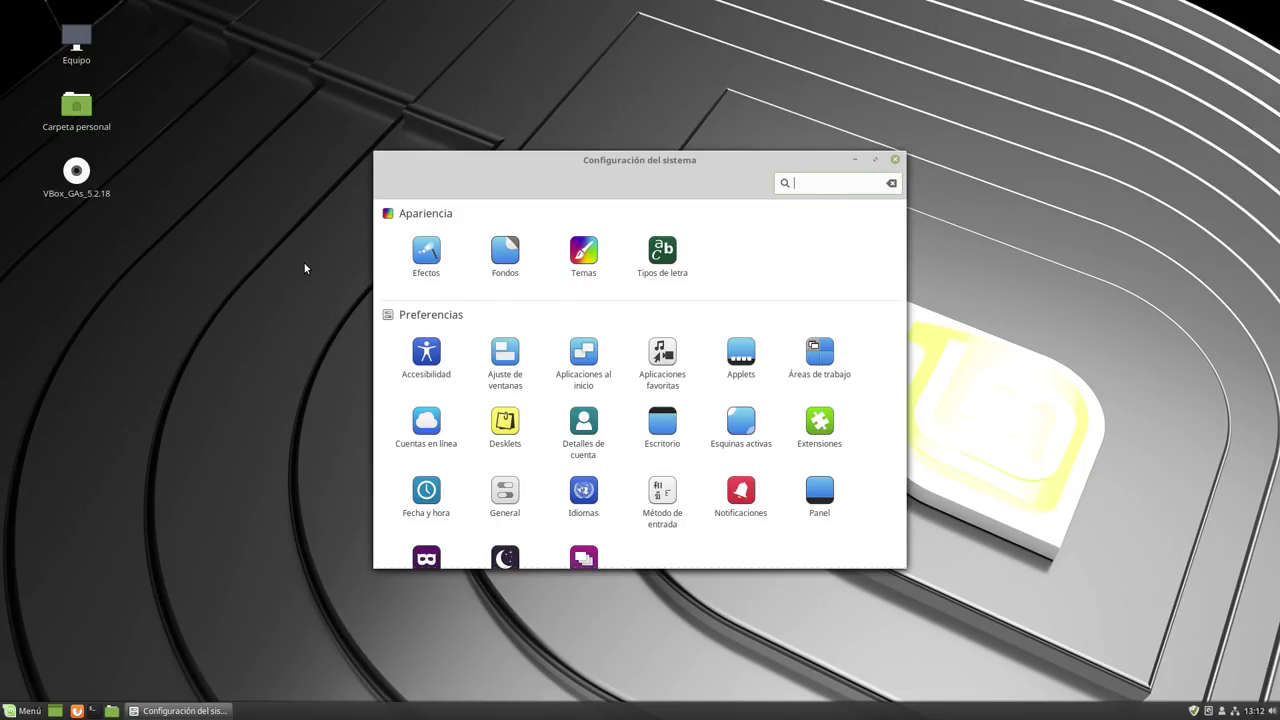
pyautogui.moveTo(529, 157); pyautogui.dragTo(364, 101)
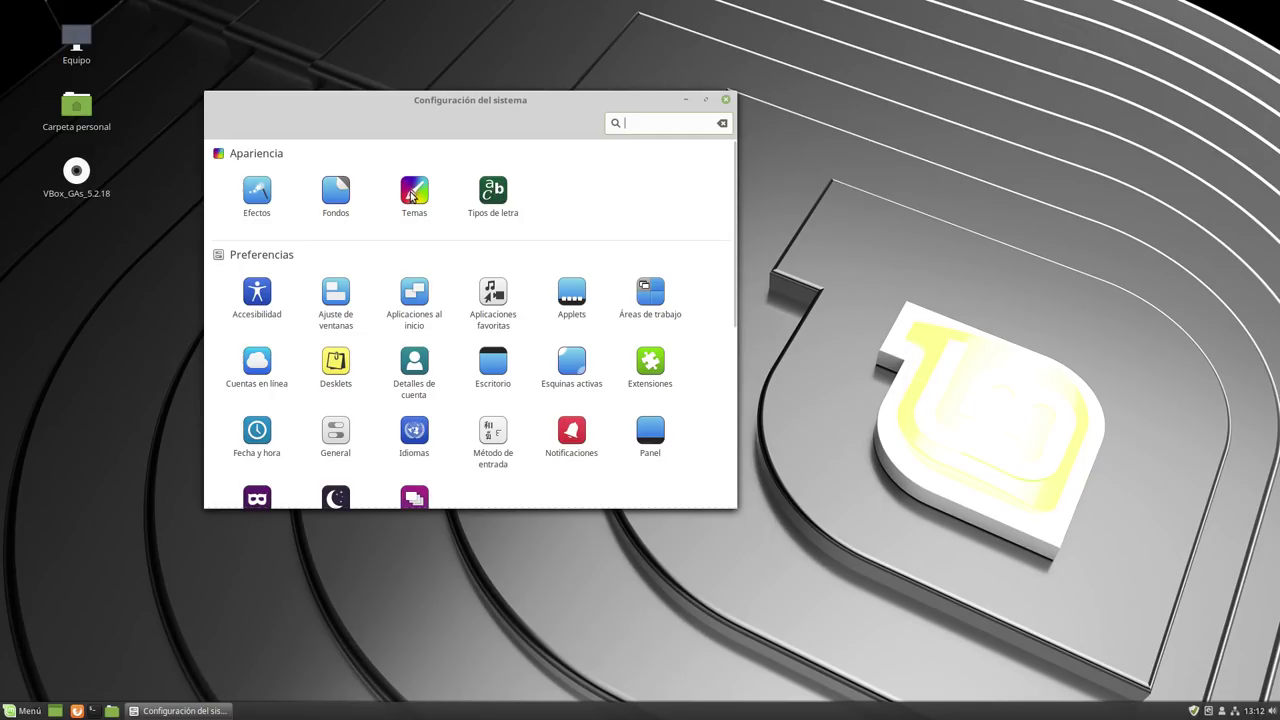
# Set the desktop (Escritorio) theme to Mint-Y-Dark in the theme settings
pyautogui.click(414, 195)
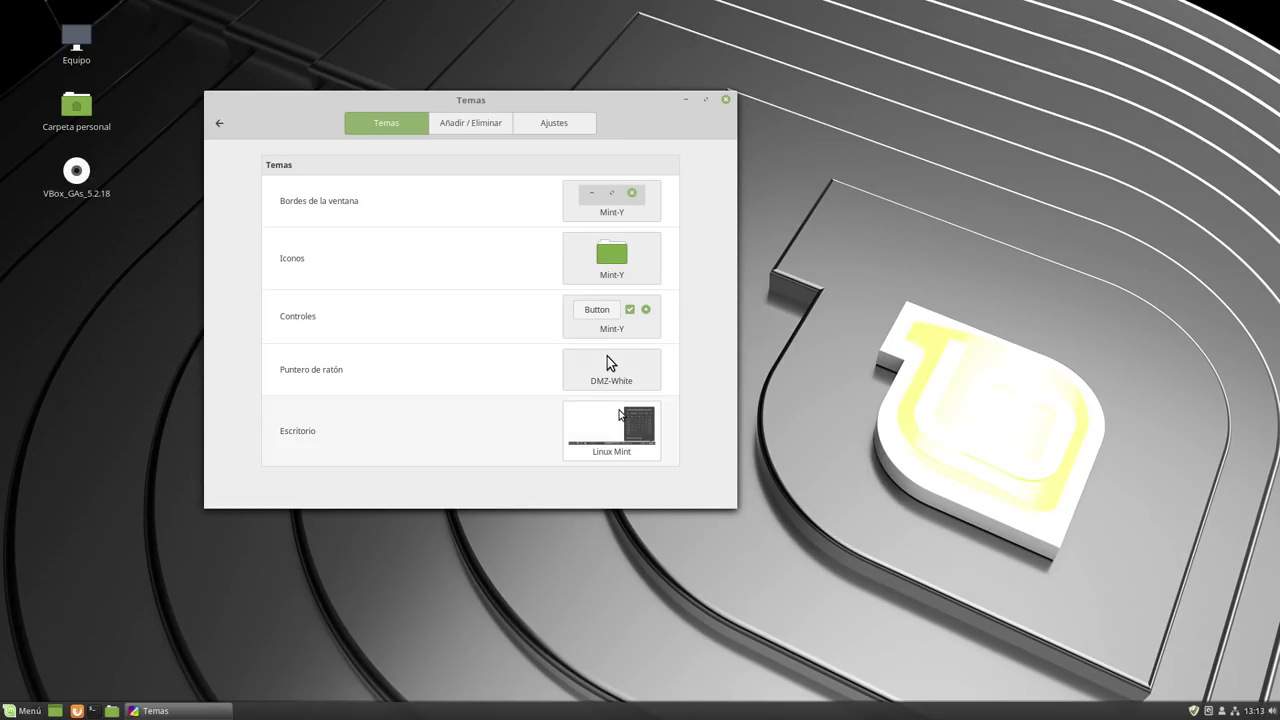
pyautogui.click(611, 430)
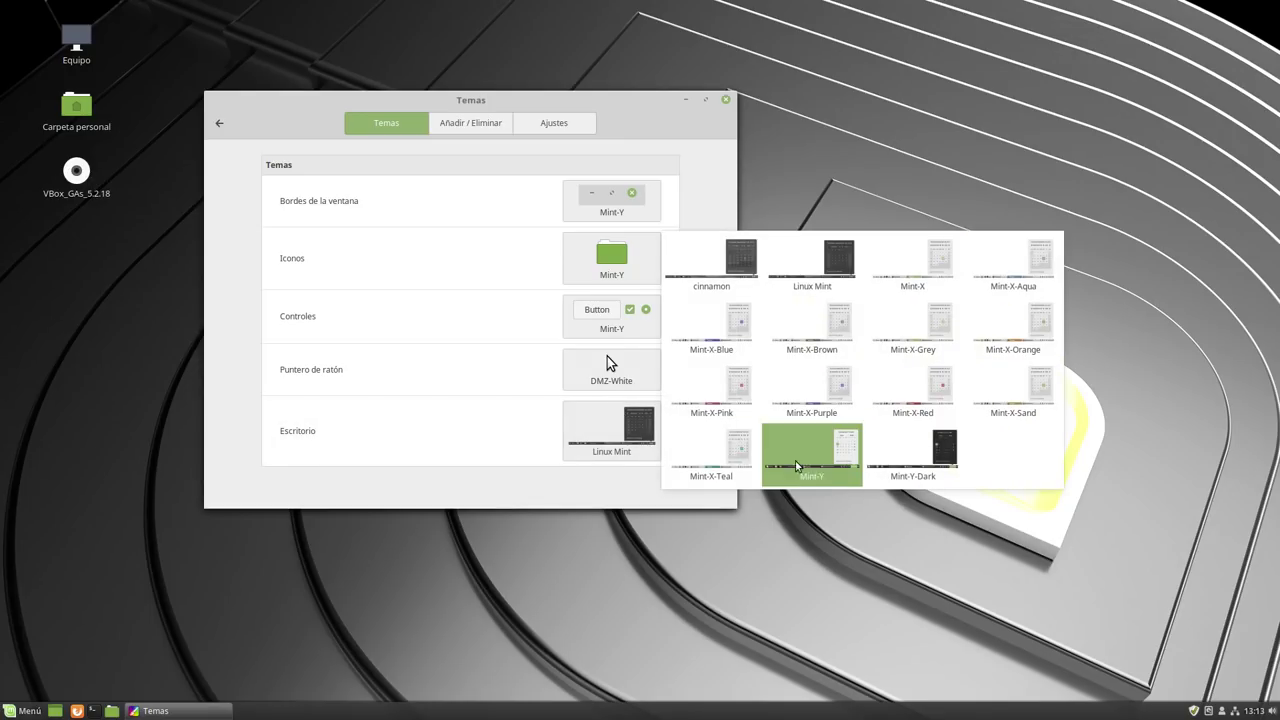
pyautogui.click(913, 458)
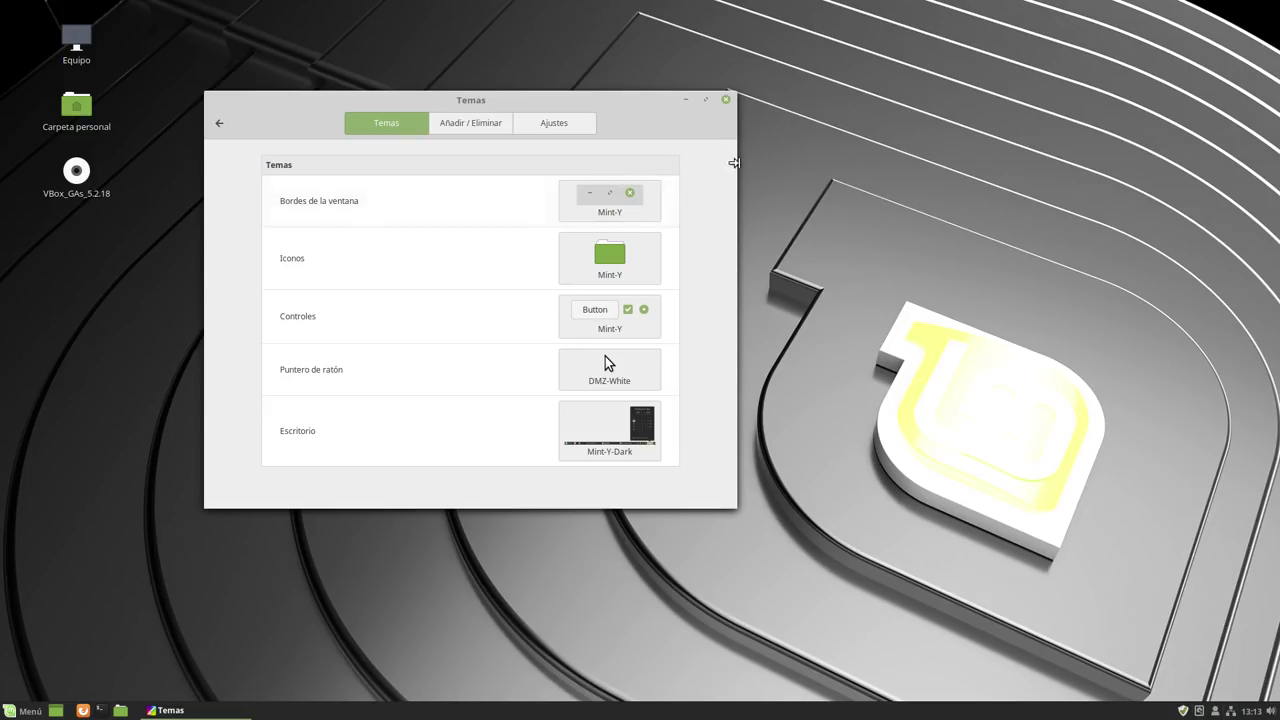
# Return to the System Settings overview, review the Apariencia, Preferencias, Hardware and Administración sections, and close the window
pyautogui.click(219, 123)
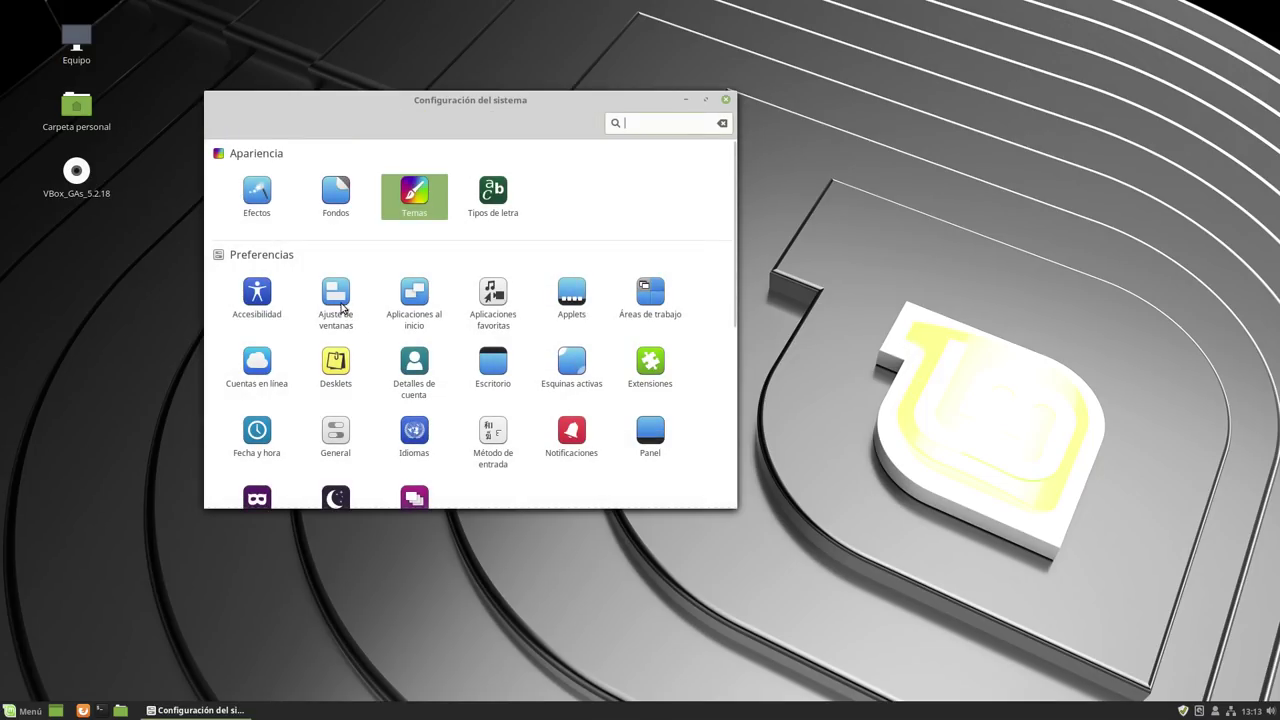
pyautogui.scroll(-3, 352, 285)
pyautogui.scroll(3, 352, 285)
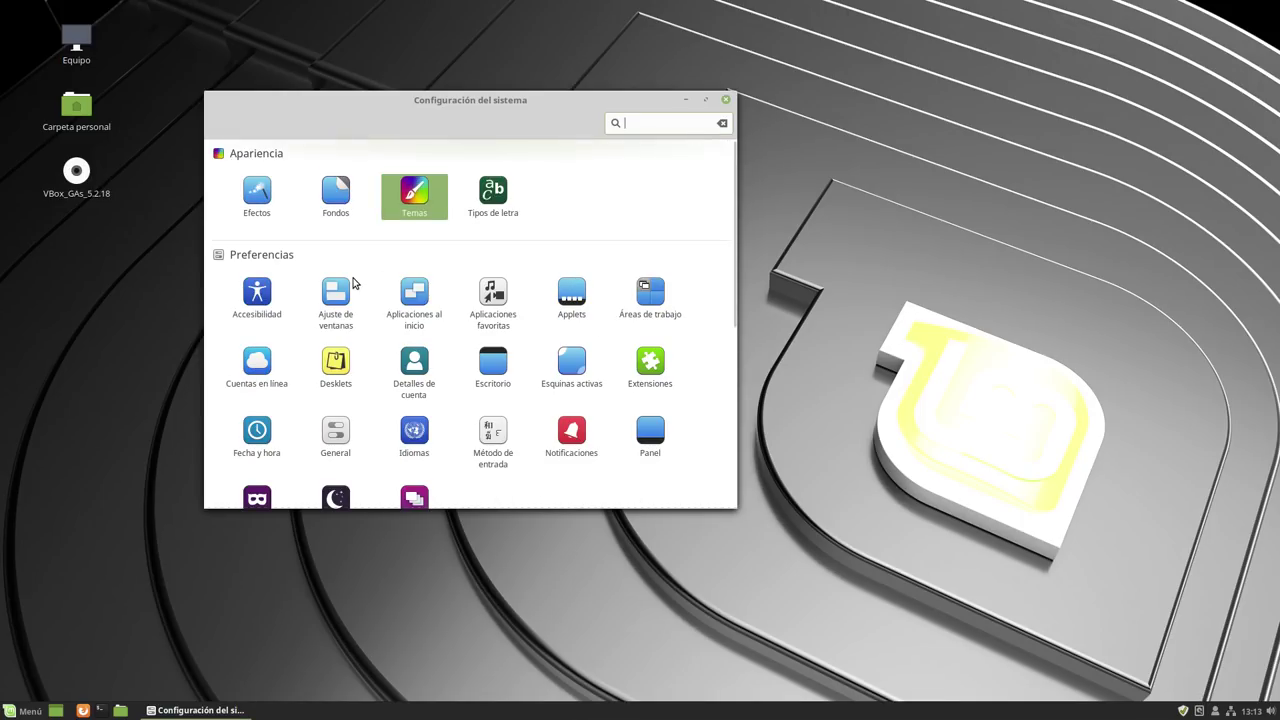
pyautogui.scroll(-1, 352, 284)
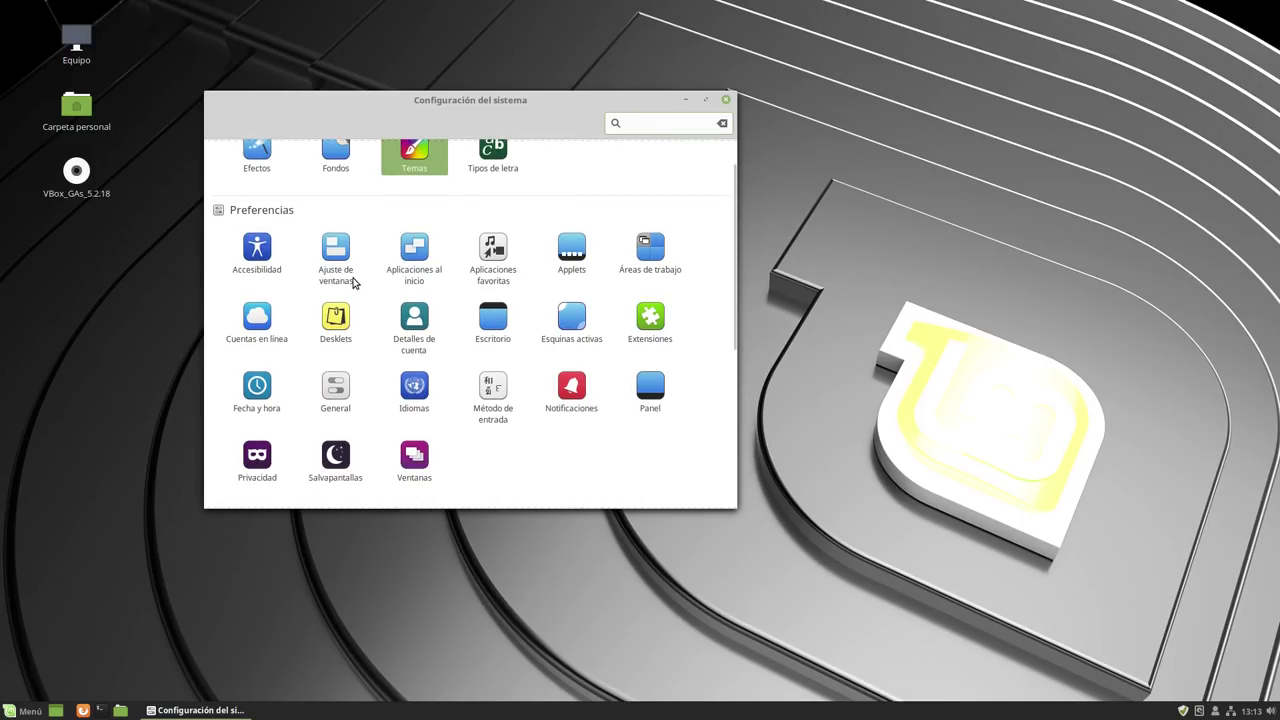
pyautogui.scroll(-7, 352, 284)
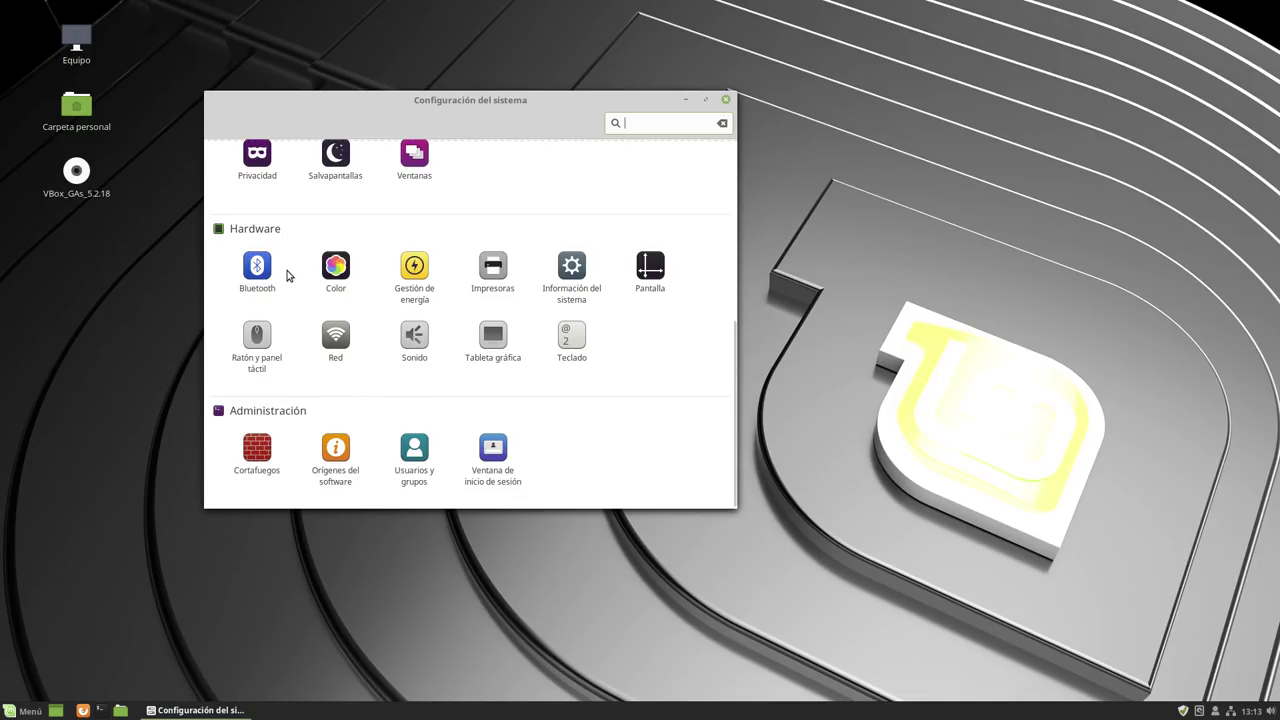
pyautogui.scroll(6, 289, 277)
pyautogui.scroll(-3, 300, 277)
pyautogui.scroll(4, 300, 277)
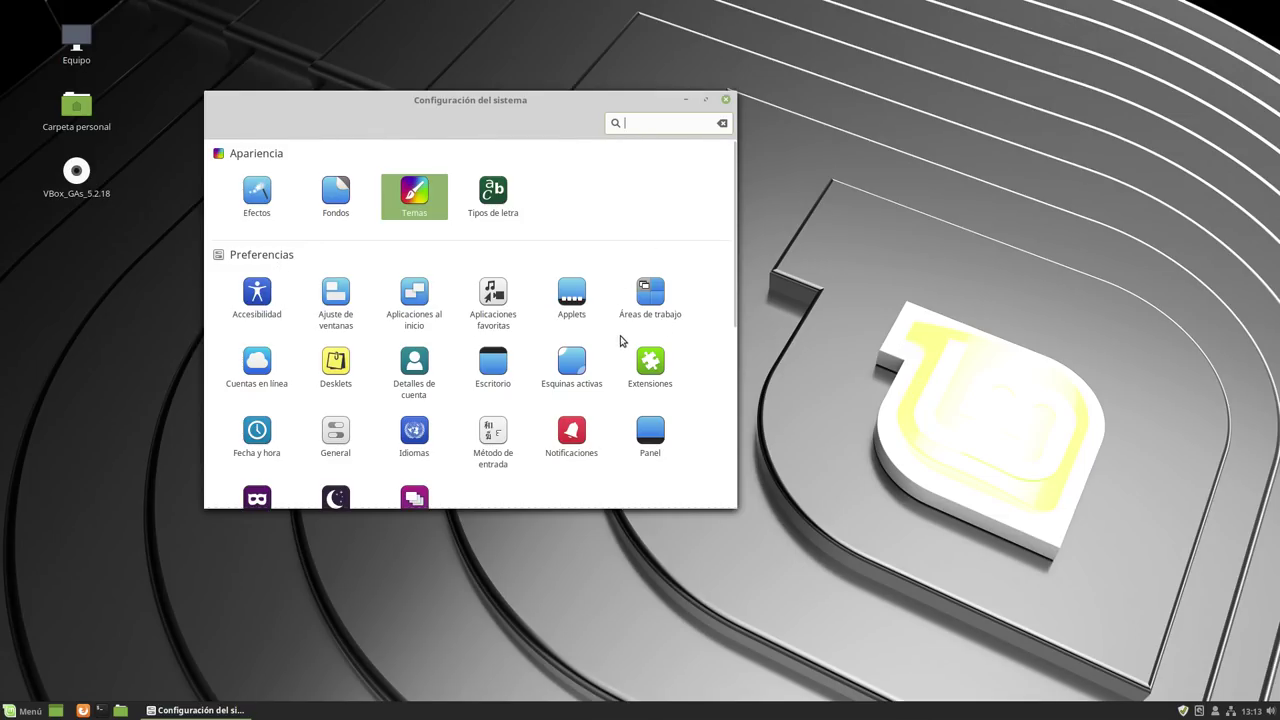
pyautogui.click(727, 100)
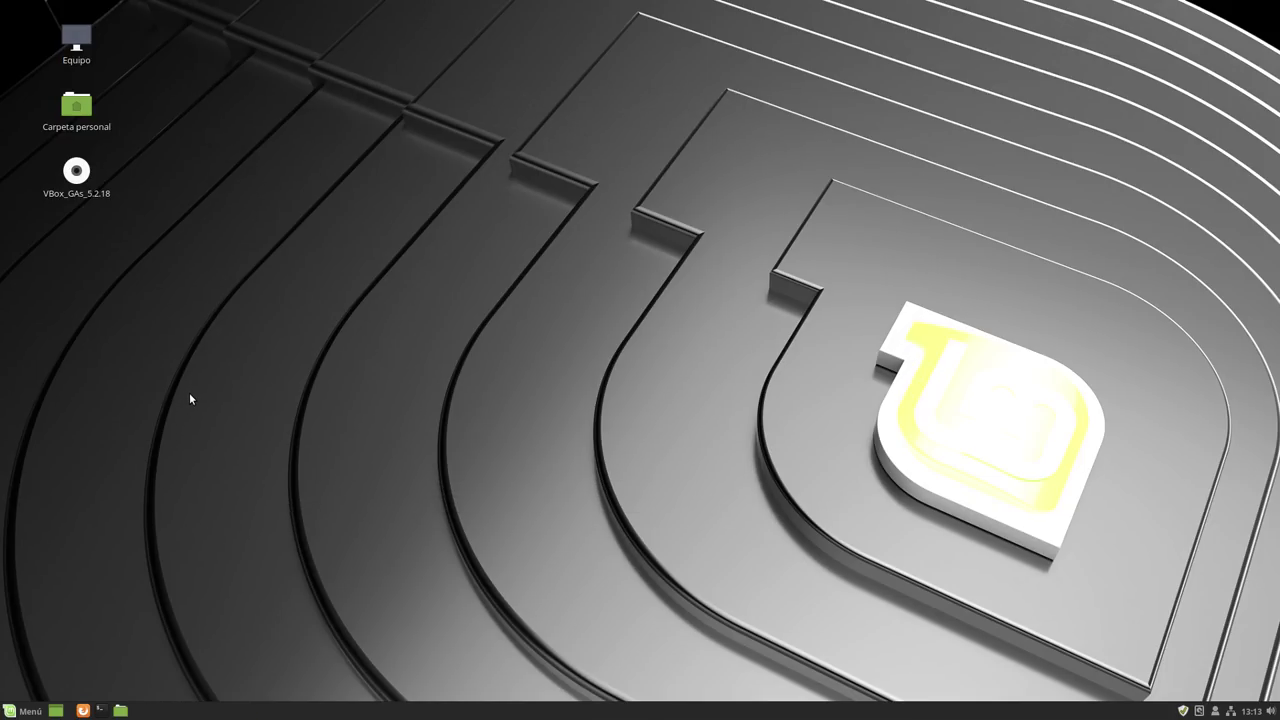
# Open the Software Manager to view its editor recommendations and categories, and close it
pyautogui.click(16, 714)
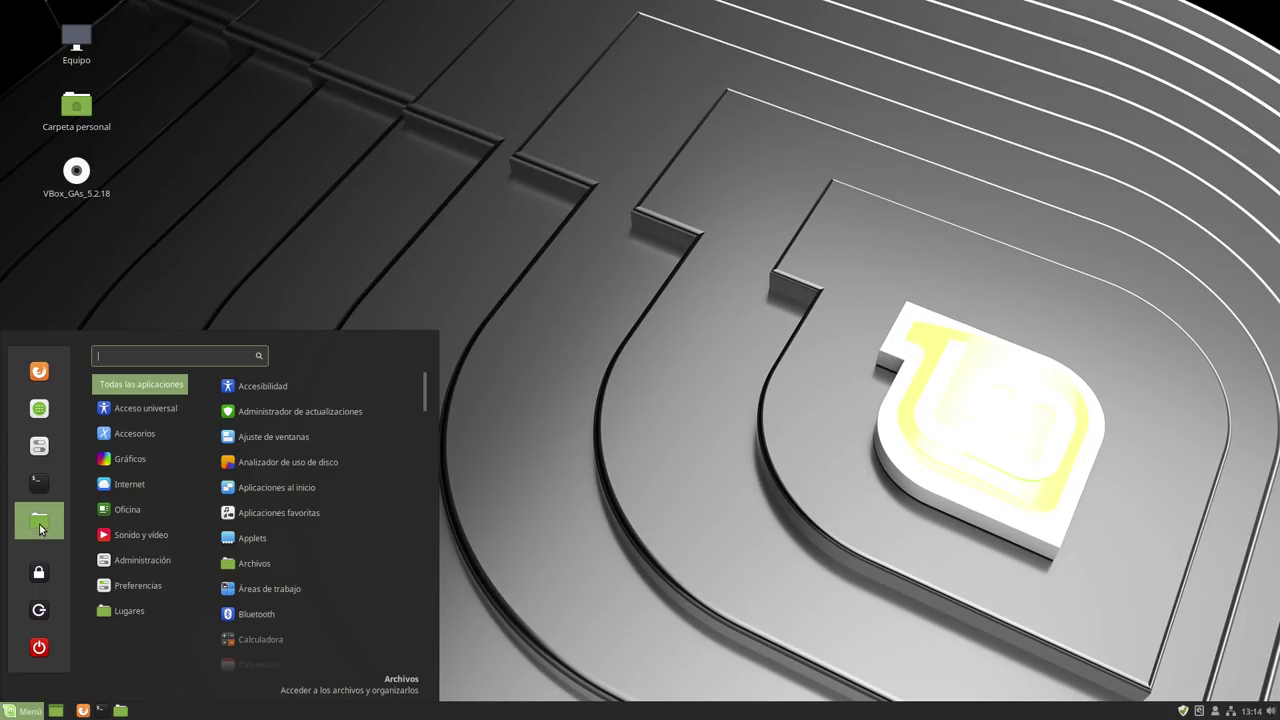
pyautogui.click(165, 301)
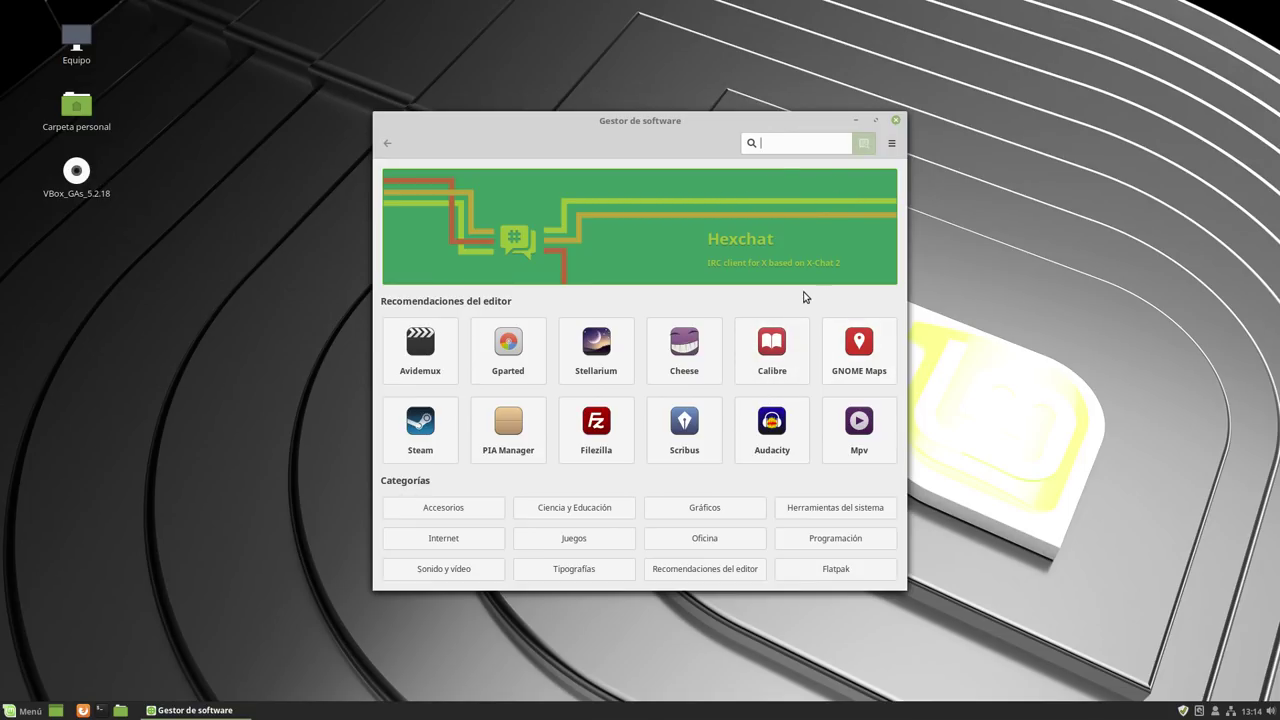
pyautogui.click(895, 121)
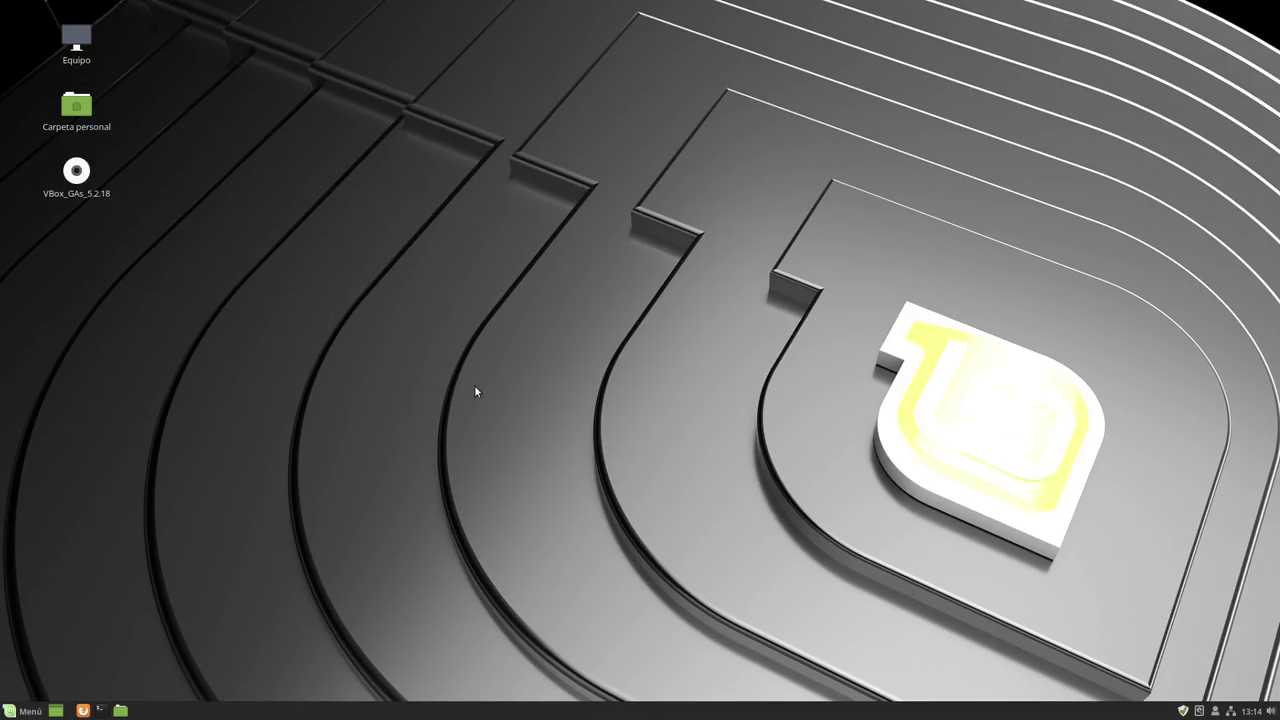
# Review the preinstalled applications in the Accesorios, Gráficos, Internet and Oficina categories
pyautogui.click(25, 711)
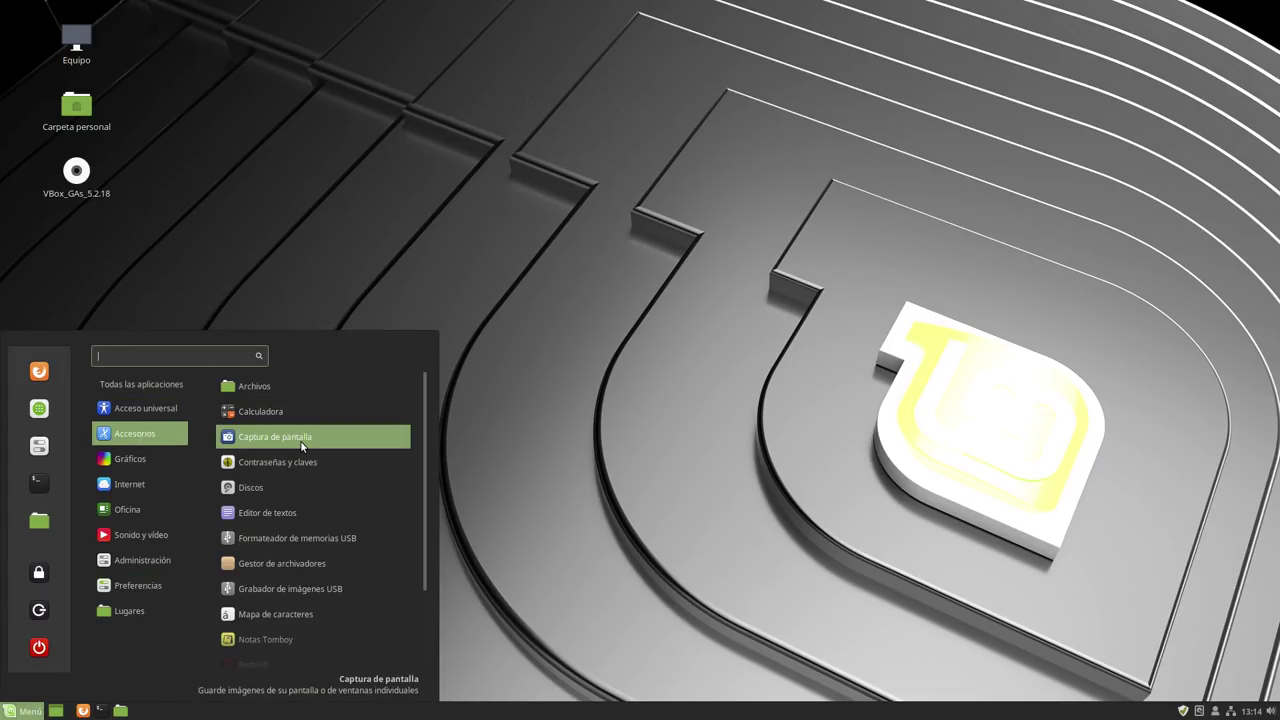
pyautogui.scroll(-3, 302, 446)
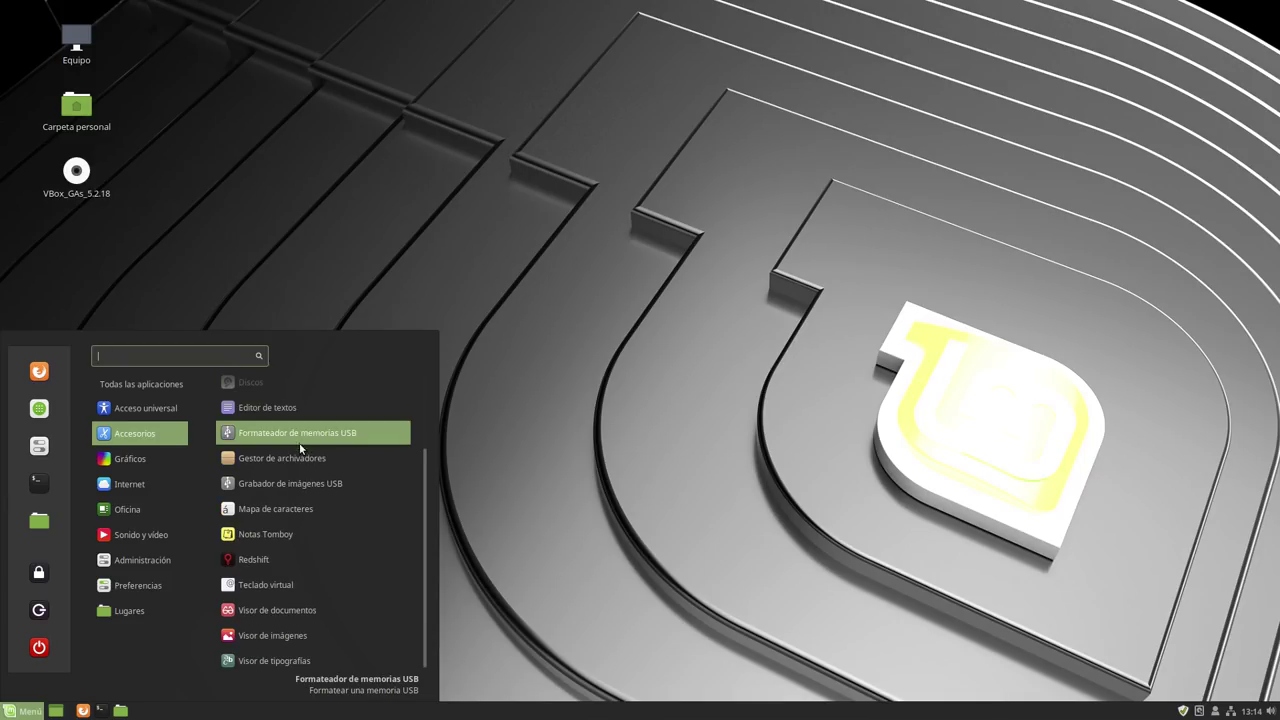
pyautogui.moveTo(140, 466)
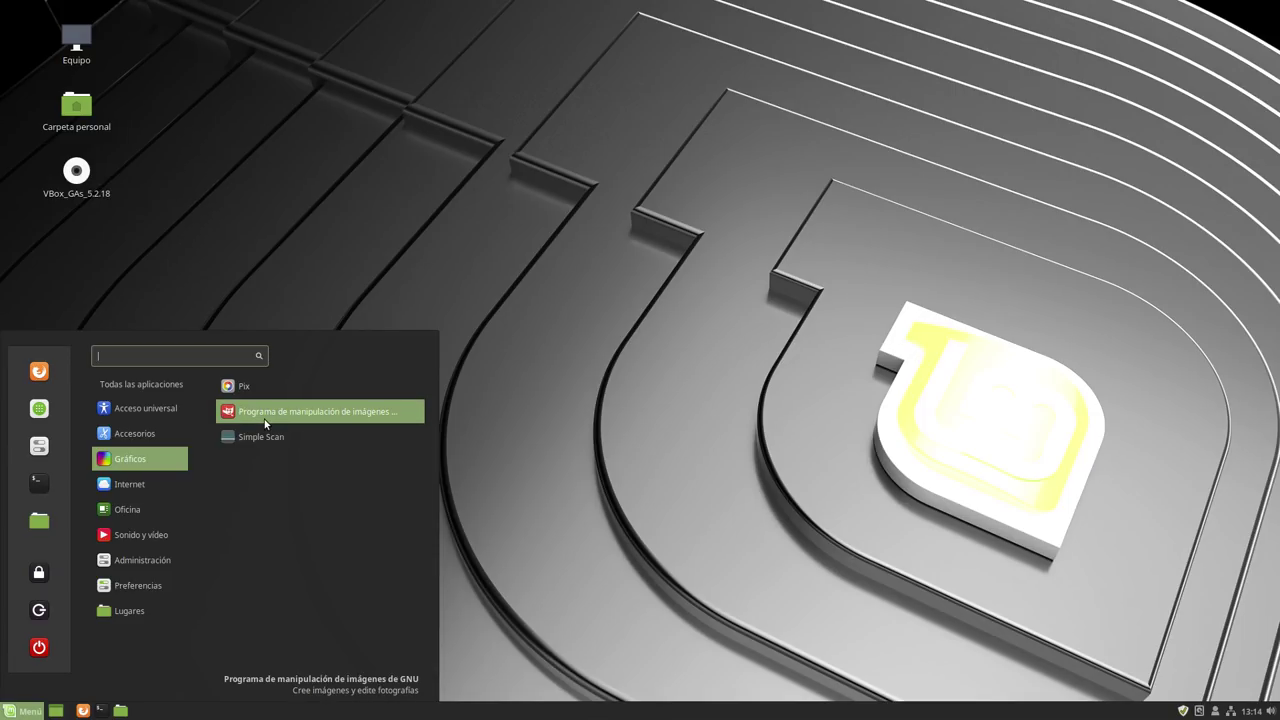
pyautogui.moveTo(146, 489)
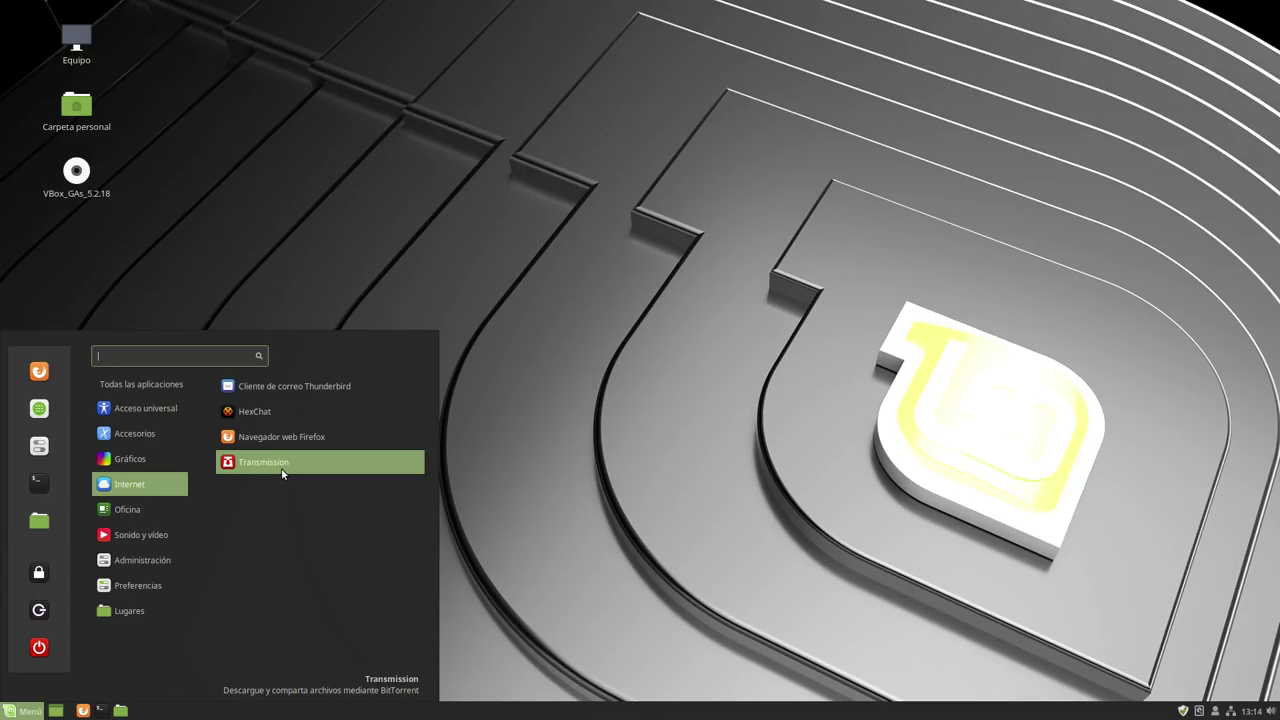
pyautogui.moveTo(166, 514)
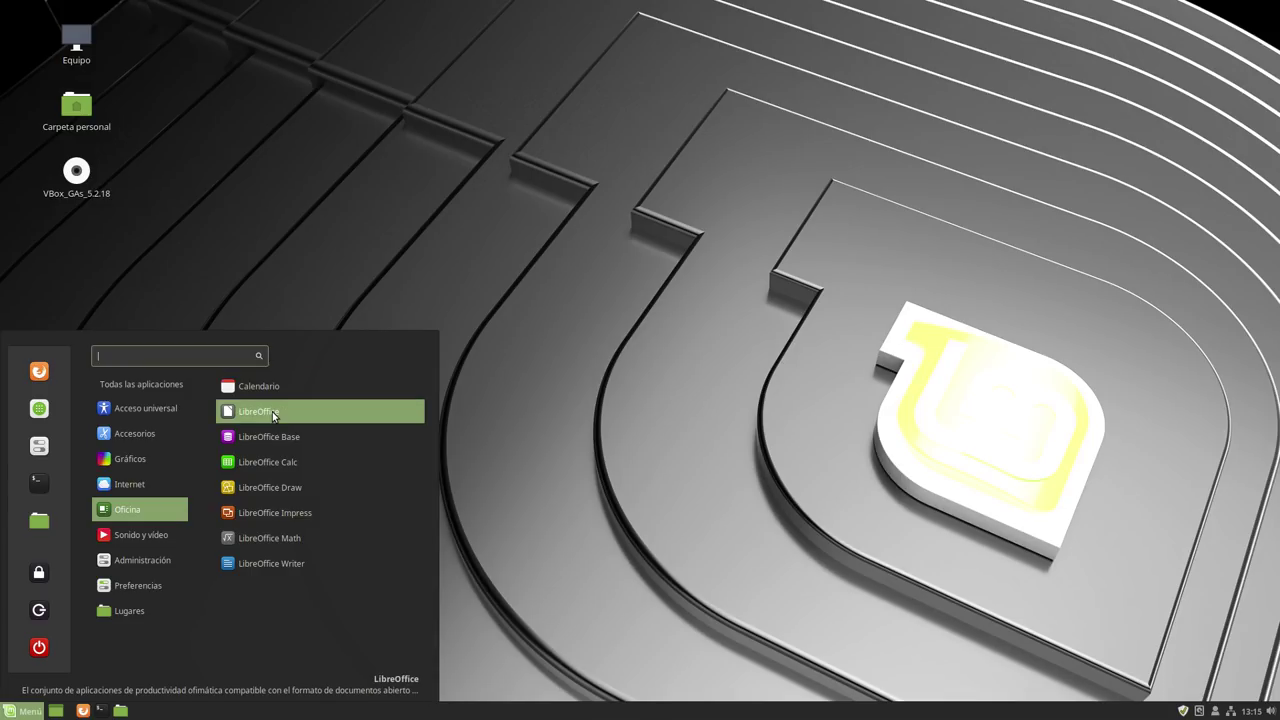
# Launch LibreOffice Writer, check the version in its "Acerca de LibreOffice" dialog, and close both
pyautogui.click(286, 564)
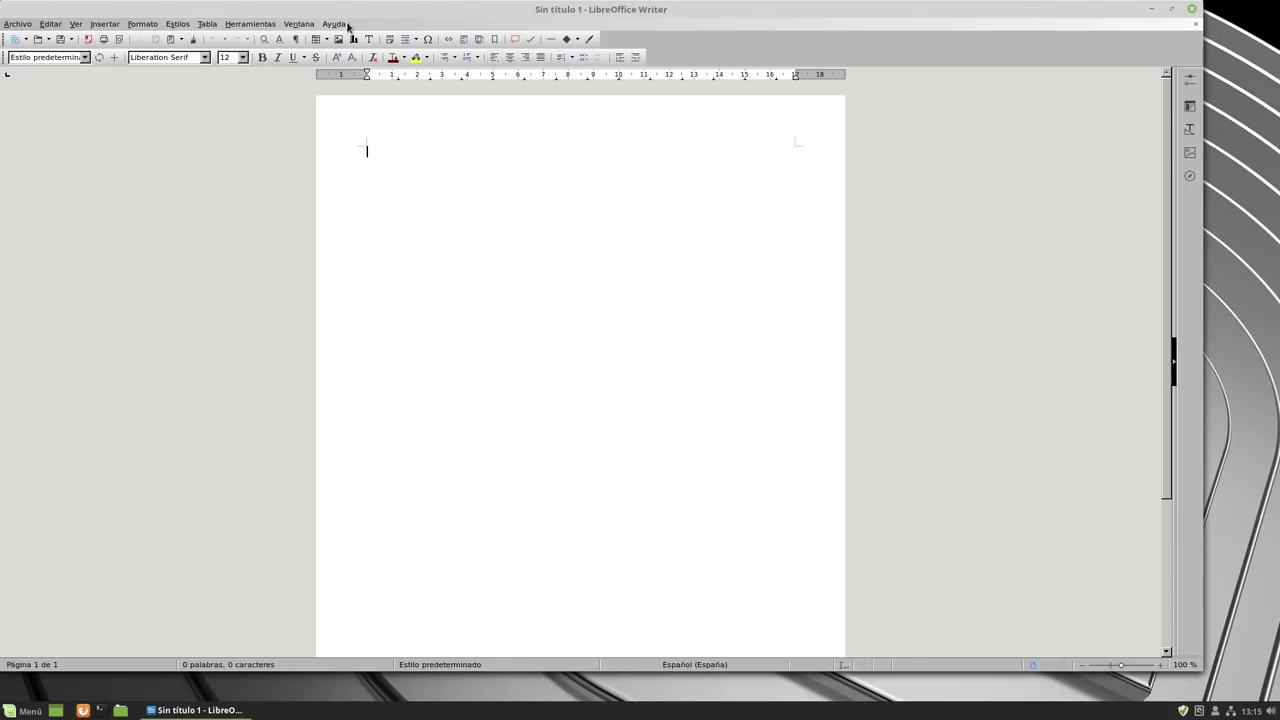
pyautogui.click(346, 24)
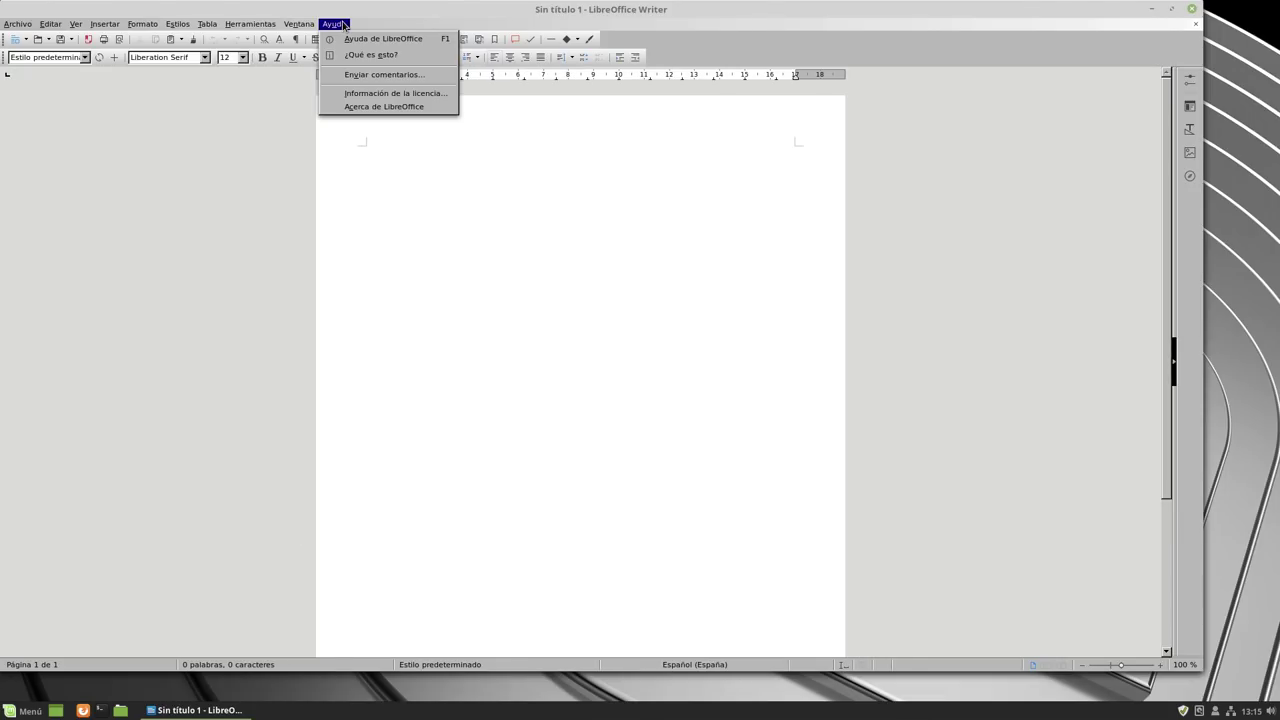
pyautogui.click(367, 108)
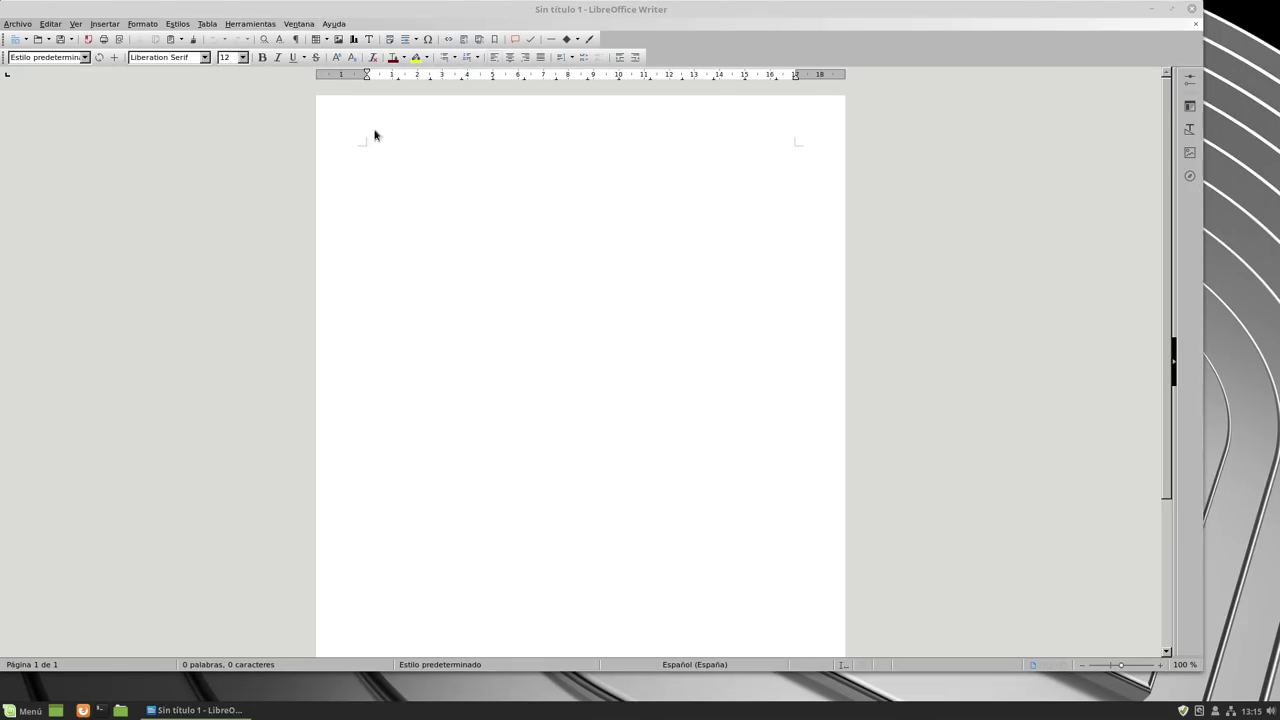
pyautogui.click(722, 433)
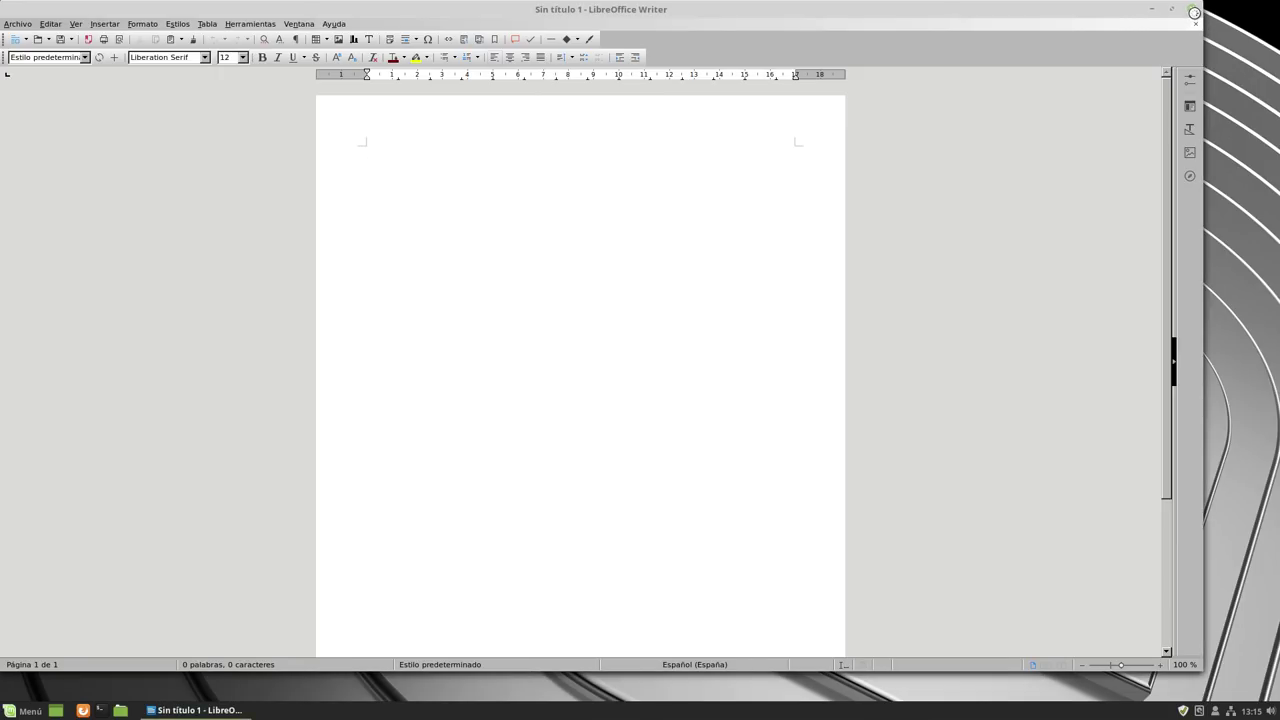
pyautogui.click(1191, 9)
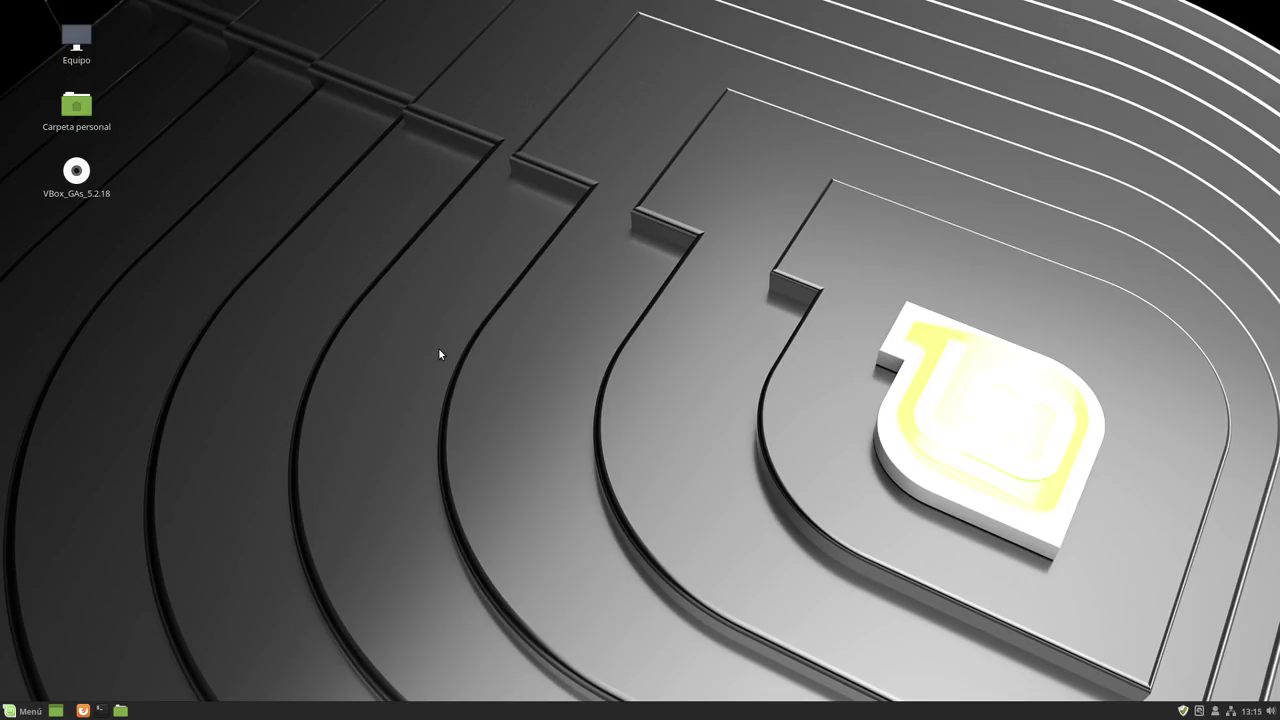
# Install the multimedia codecs package mint-meta-codecs from the Sonido y vídeo category, authenticating with the account password
pyautogui.click(24, 711)
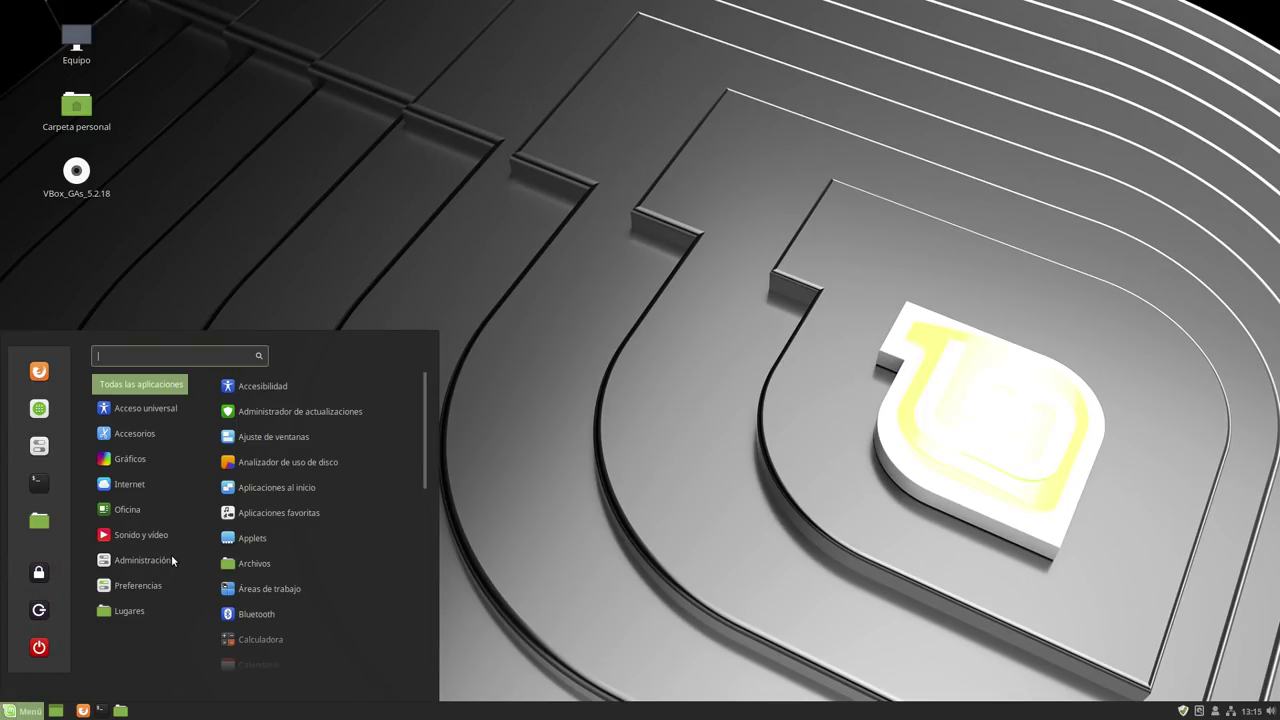
pyautogui.moveTo(154, 540)
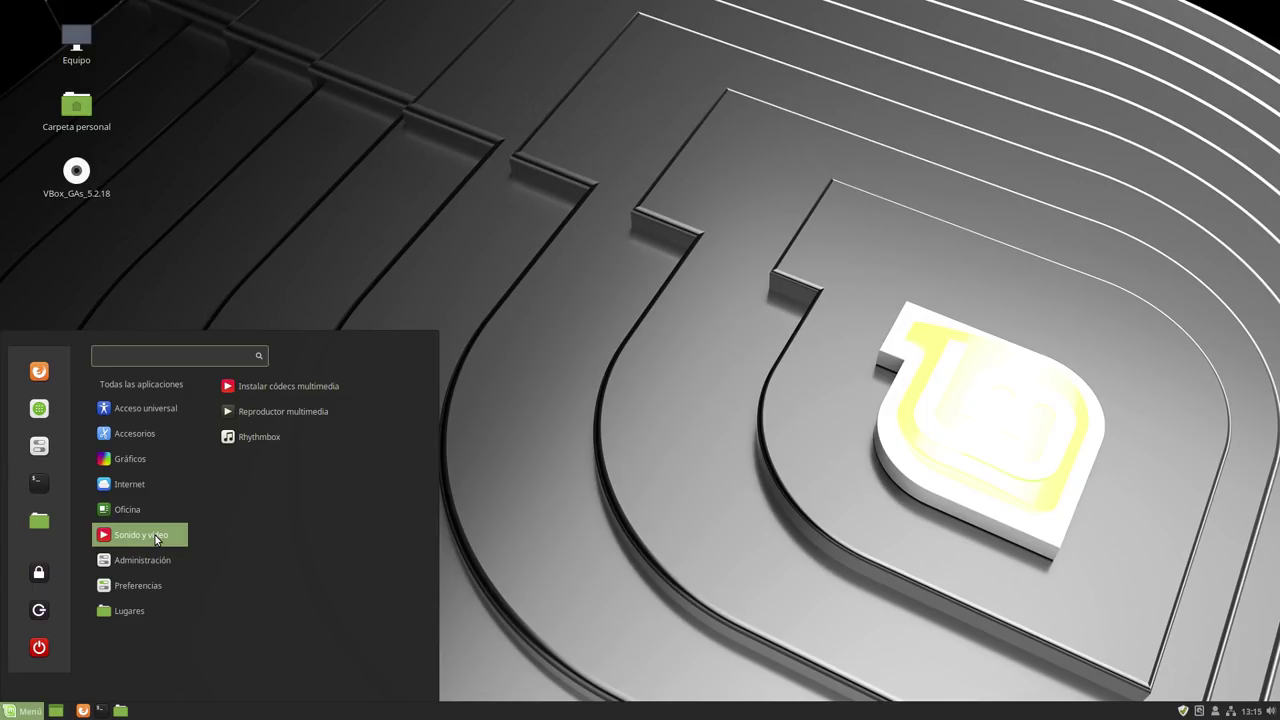
pyautogui.click(277, 389)
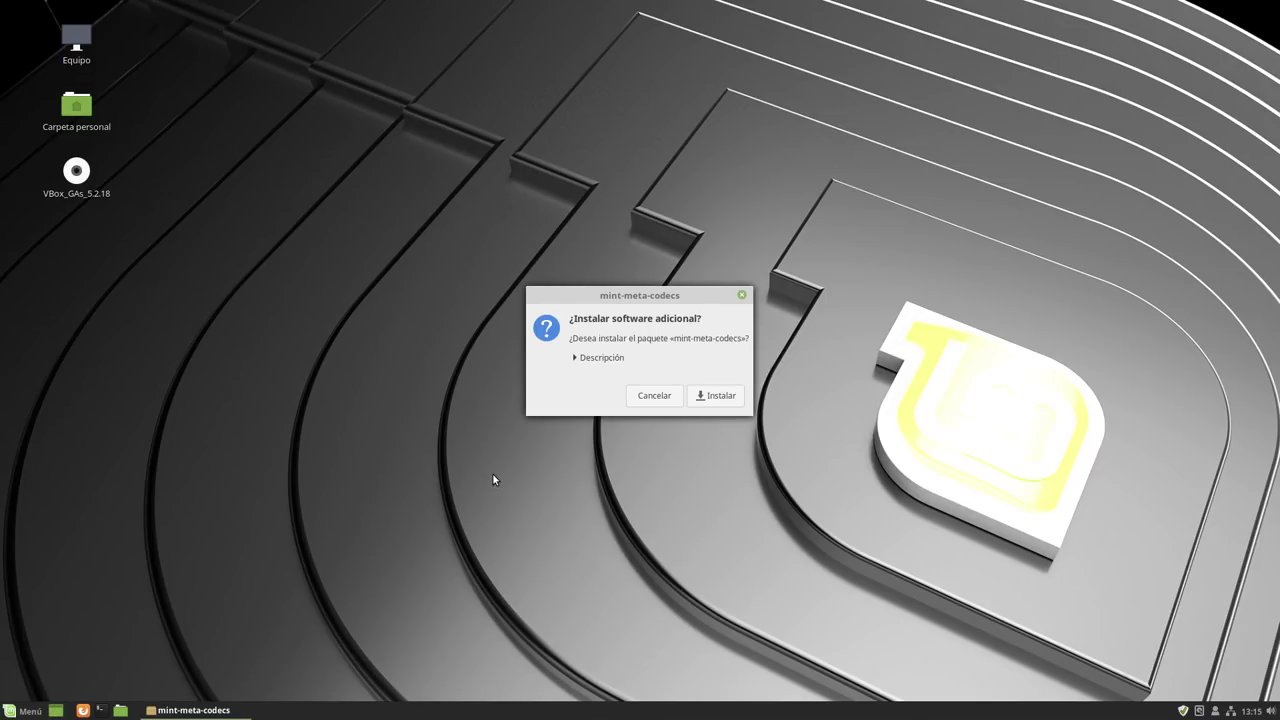
pyautogui.click(717, 397)
pyautogui.write('•••••')
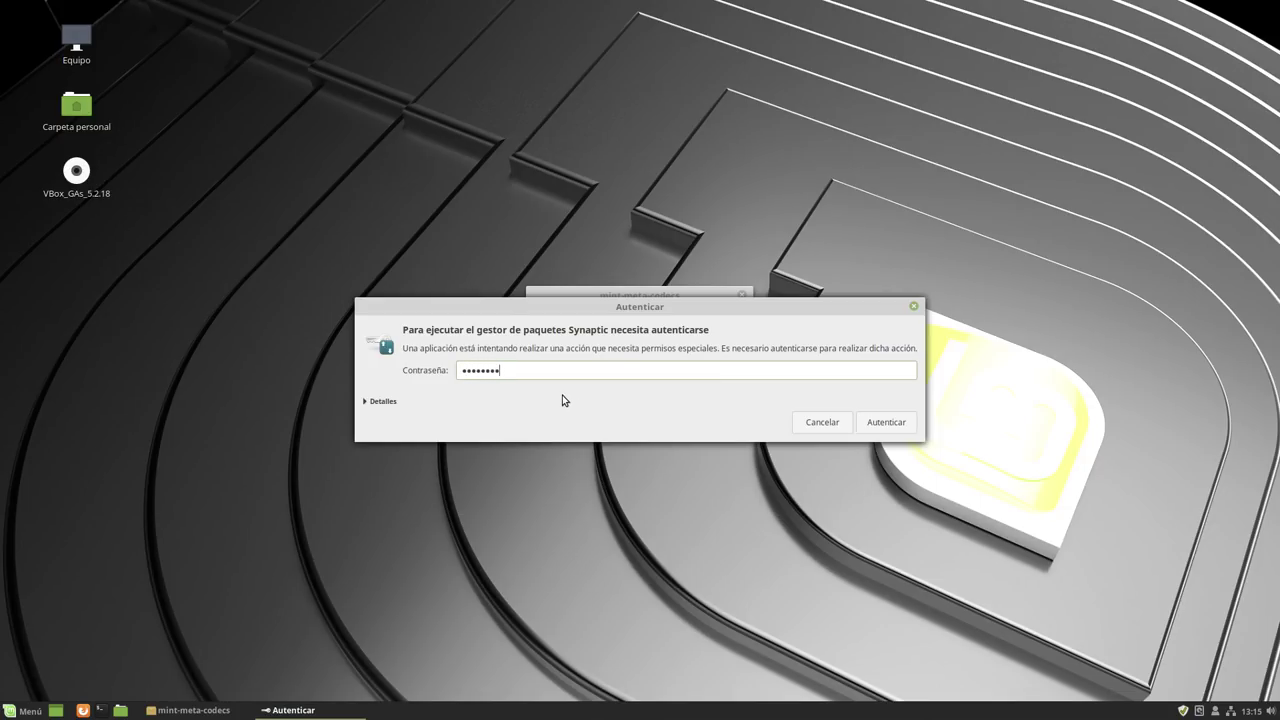
pyautogui.press('Return')
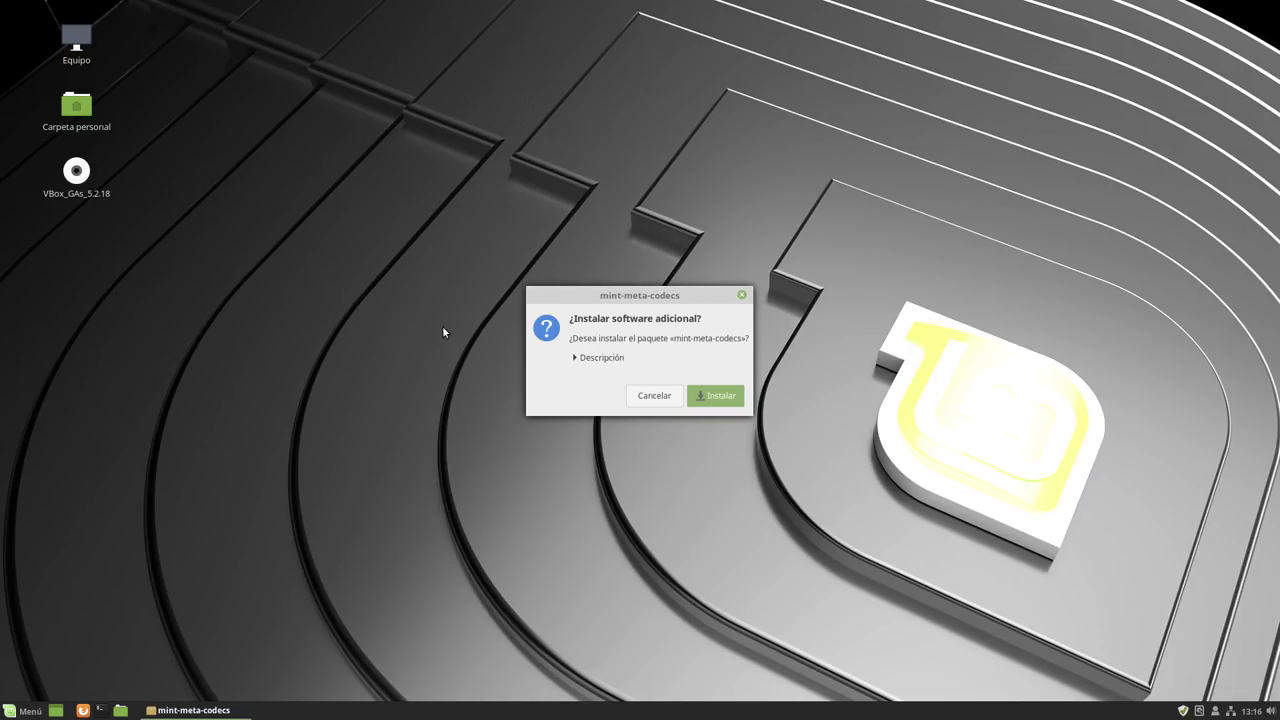
pyautogui.press('Return')
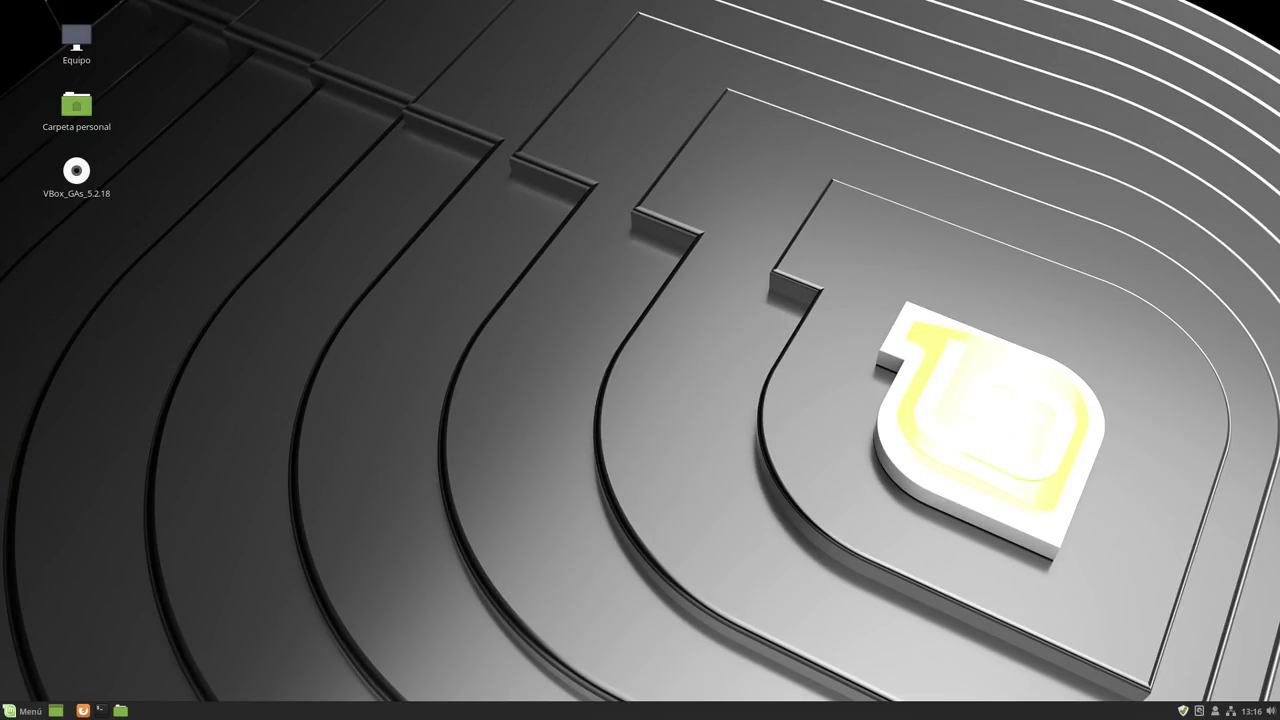
# Review the entries in the Administración, Preferencias and Lugares categories, and look over the options available for the desktop itself
pyautogui.click(25, 711)
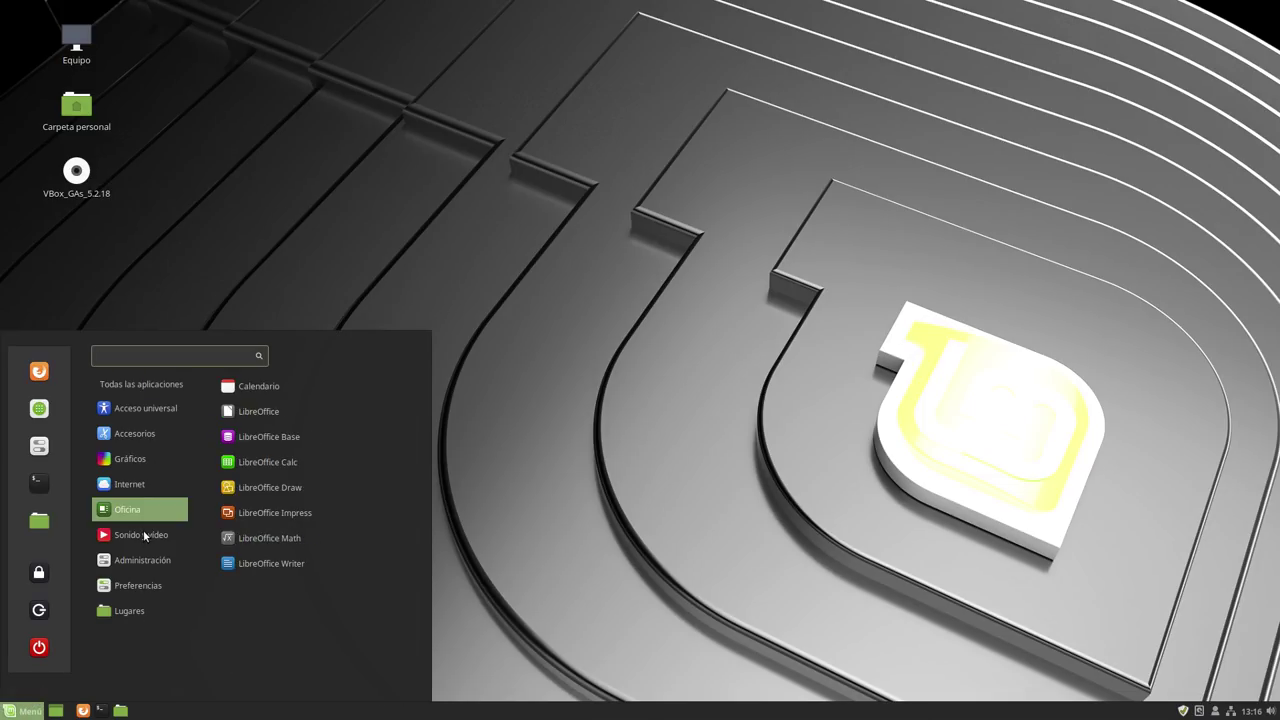
pyautogui.moveTo(144, 565)
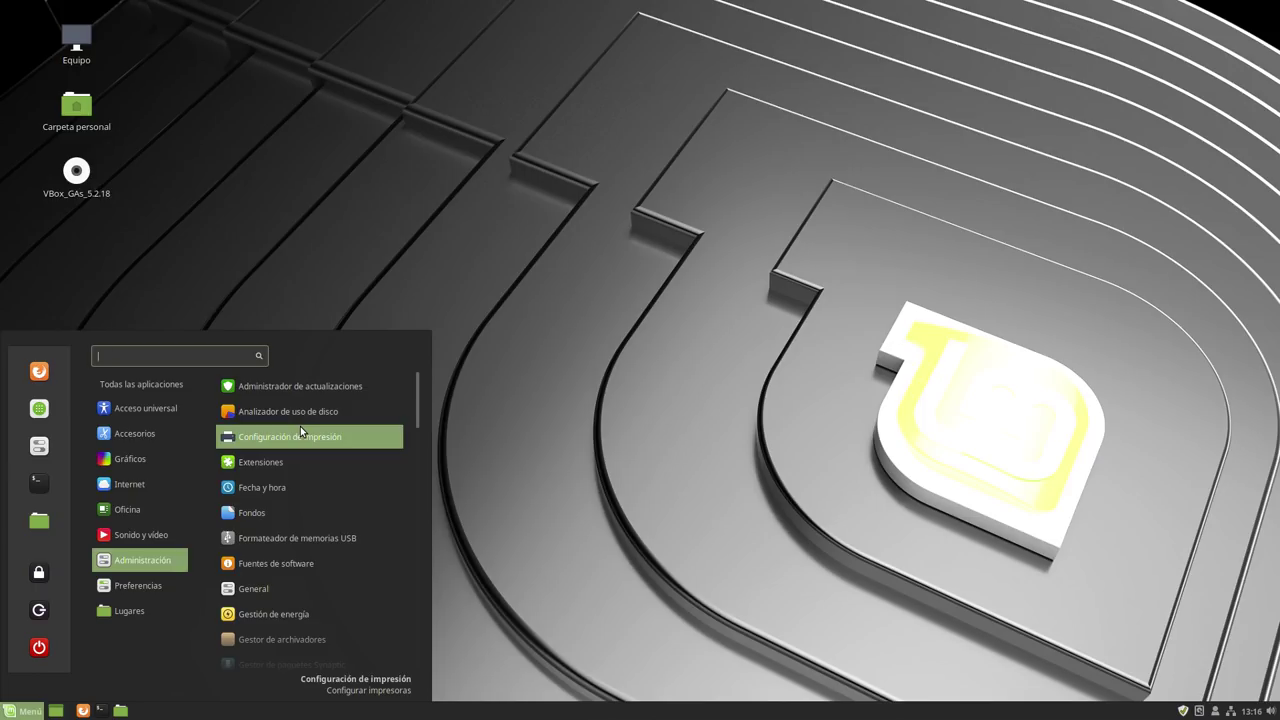
pyautogui.scroll(-5, 301, 430)
pyautogui.scroll(-3, 302, 424)
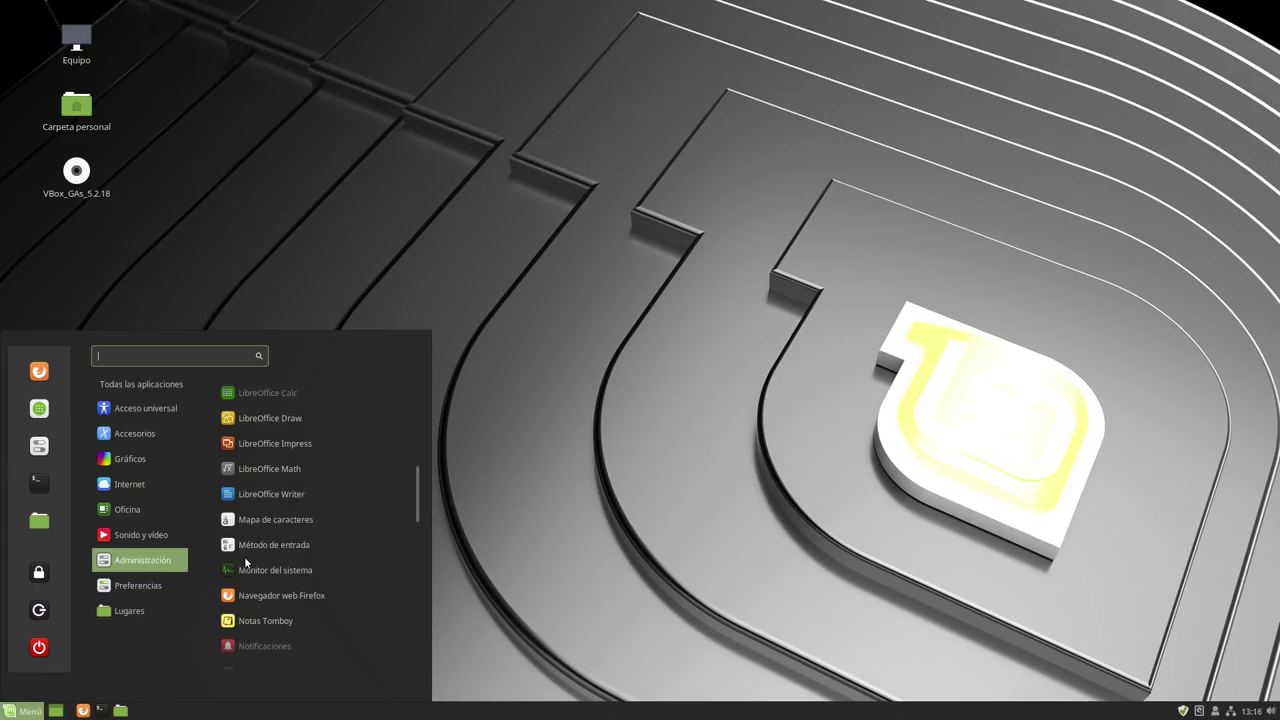
pyautogui.scroll(-1, 278, 567)
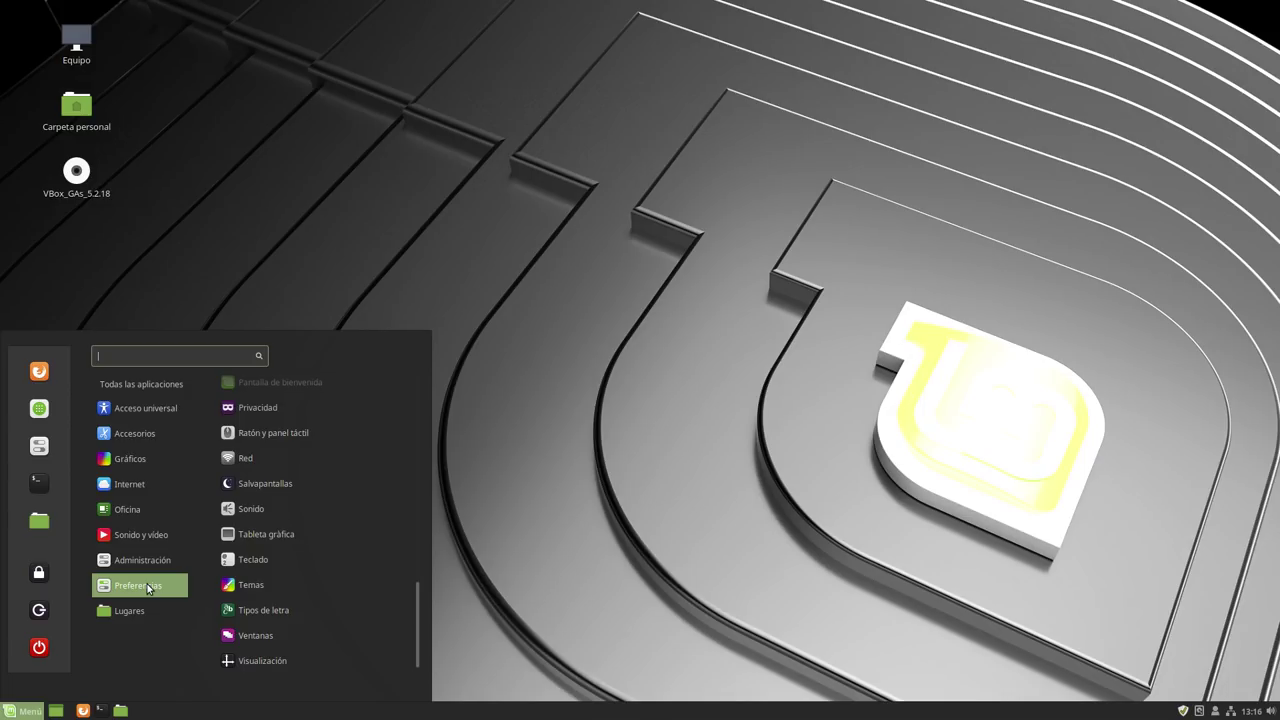
pyautogui.moveTo(133, 614)
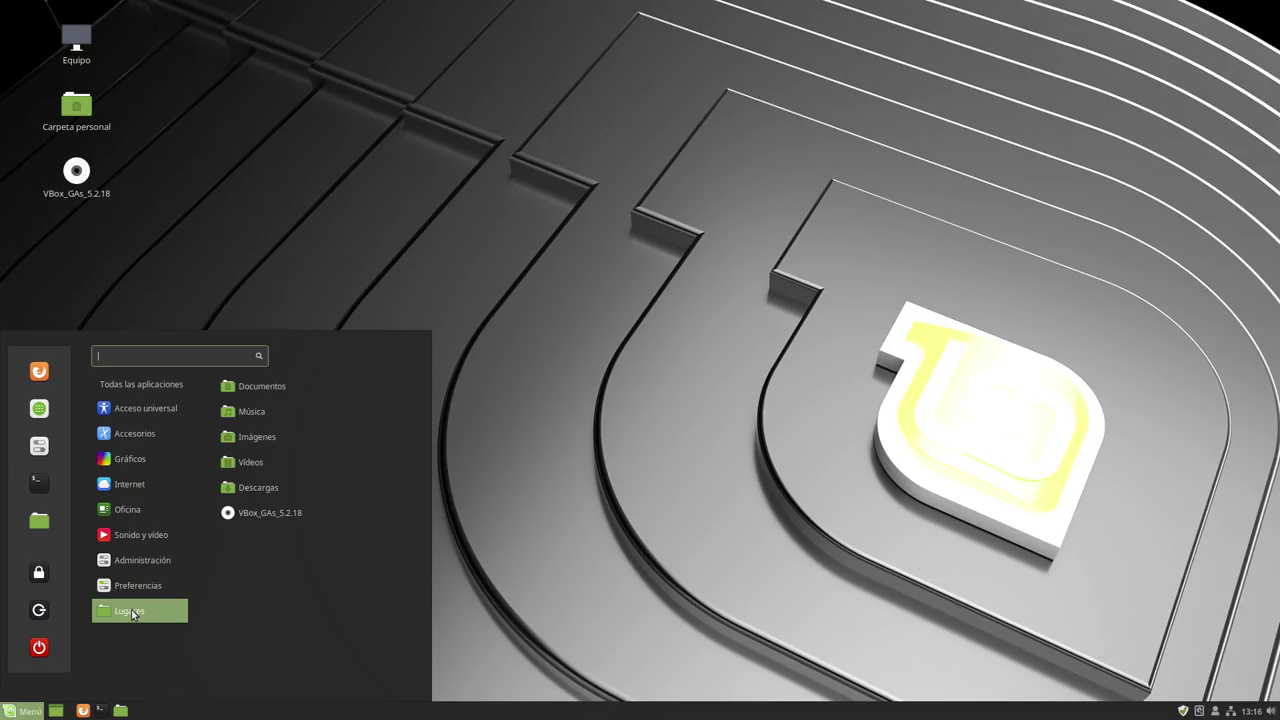
pyautogui.click(541, 305)
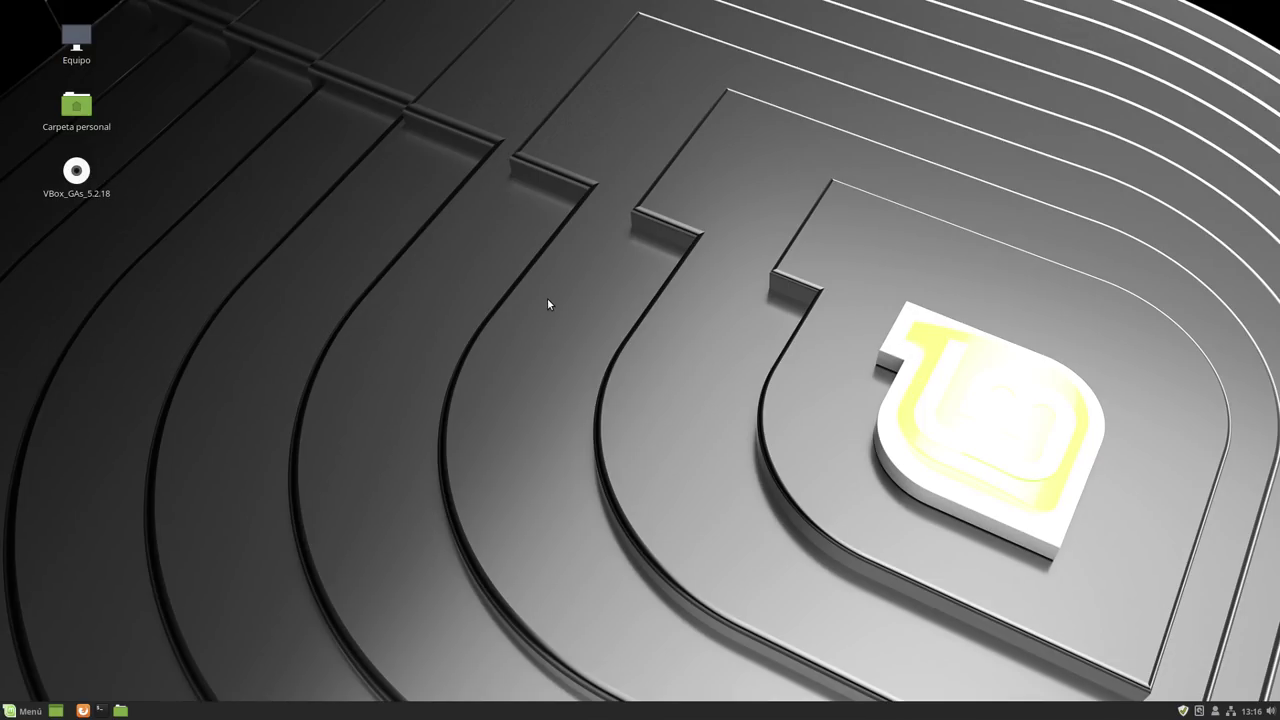
pyautogui.rightClick(452, 118)
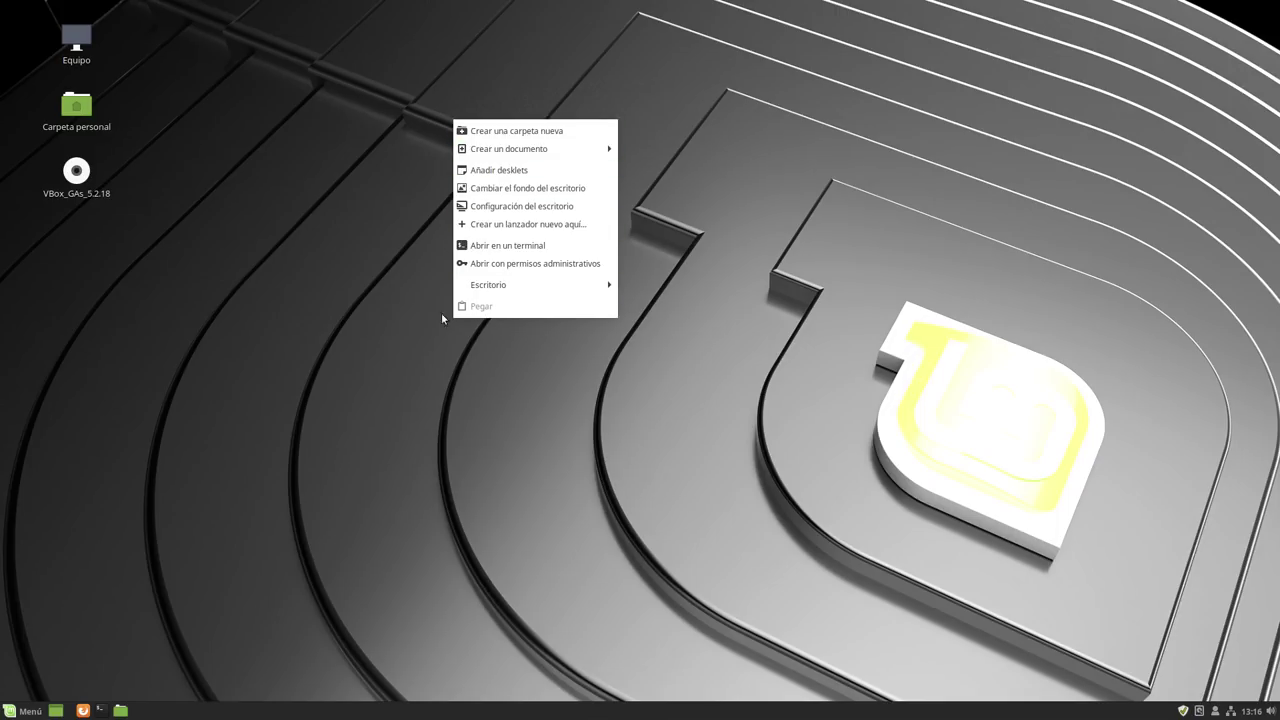
pyautogui.click(259, 304)
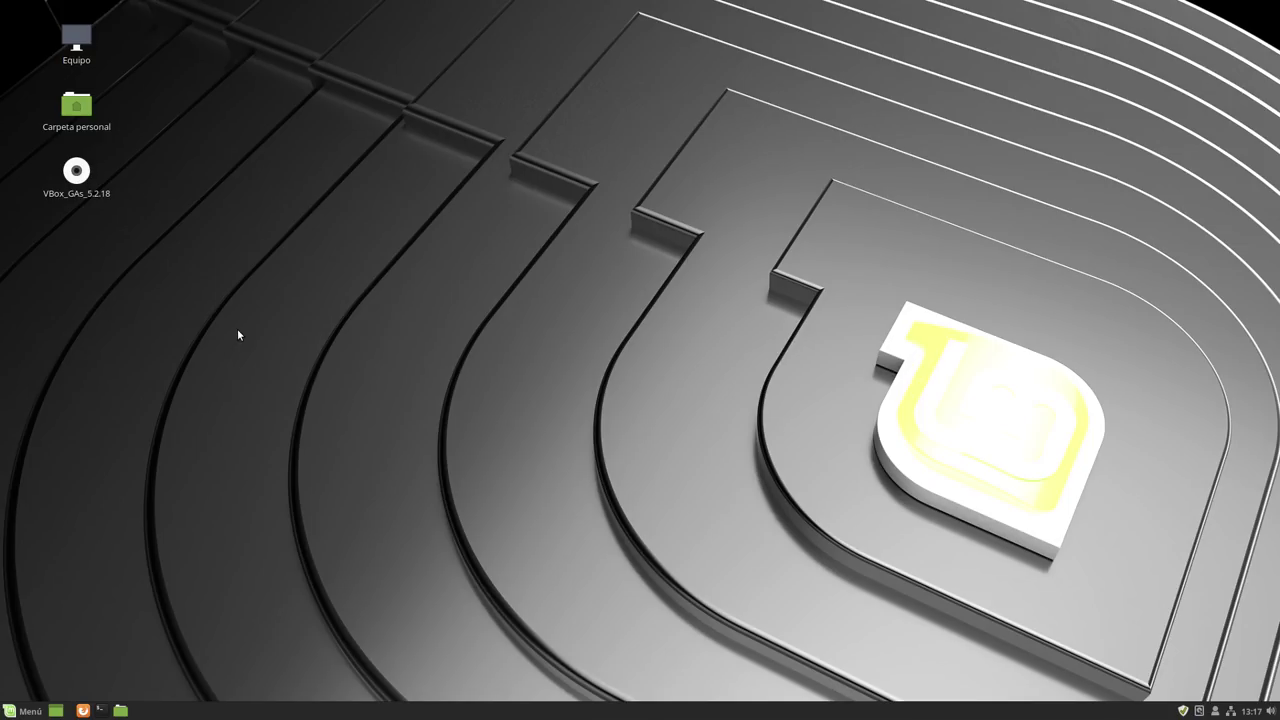
# Open System Settings, check the operating system, Cinnamon and kernel versions in Información del sistema, and close the window
pyautogui.click(25, 711)
pyautogui.click(40, 446)
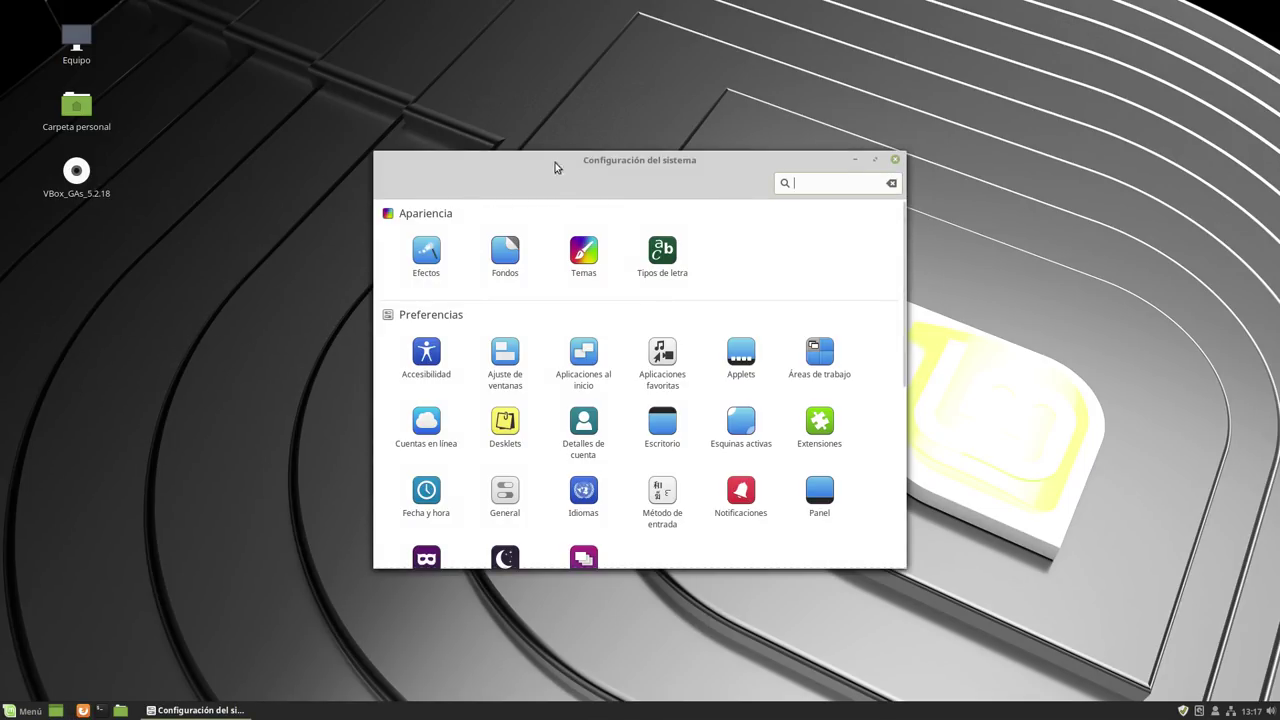
pyautogui.scroll(-1, 612, 412)
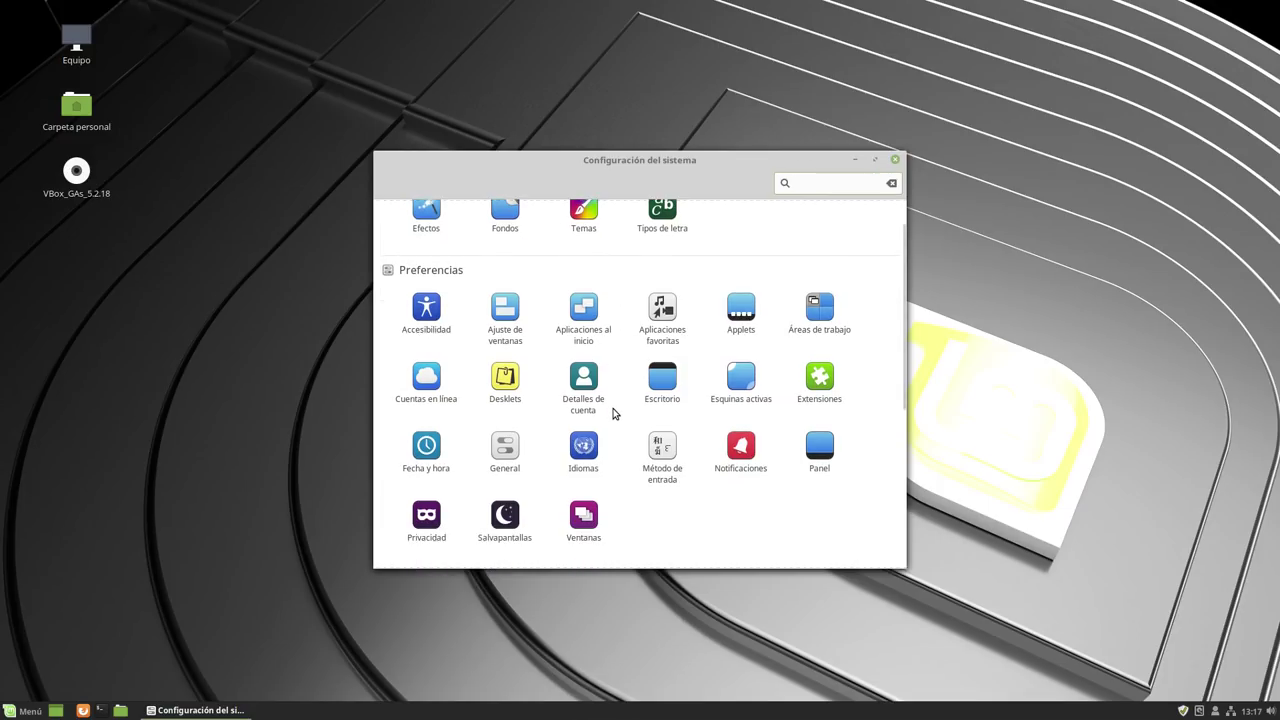
pyautogui.scroll(-1, 612, 410)
pyautogui.scroll(-1, 612, 410)
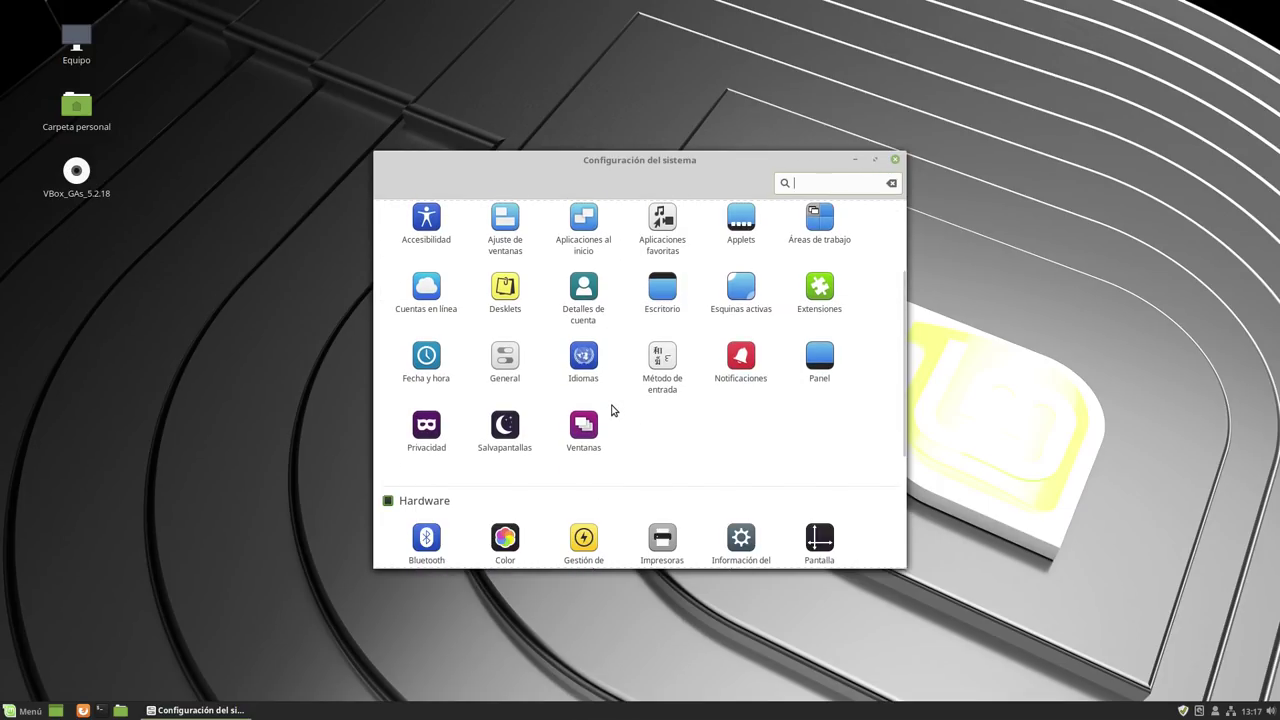
pyautogui.scroll(-3, 612, 410)
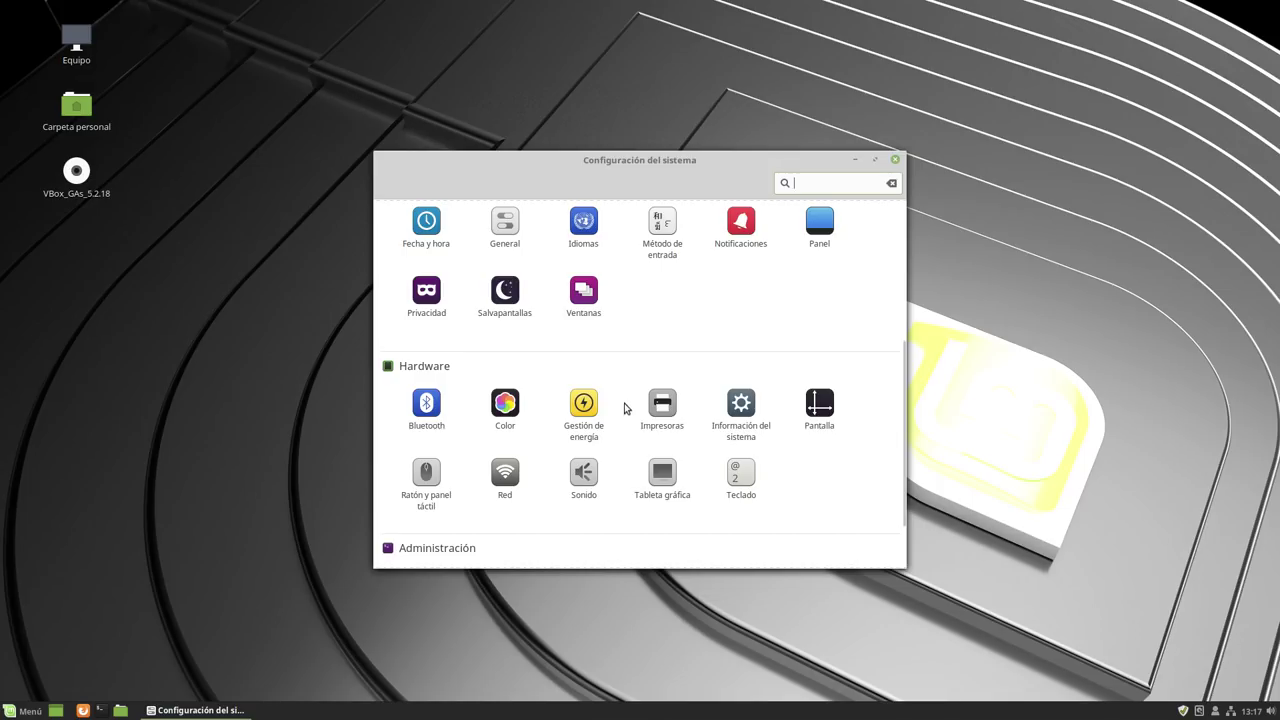
pyautogui.click(741, 404)
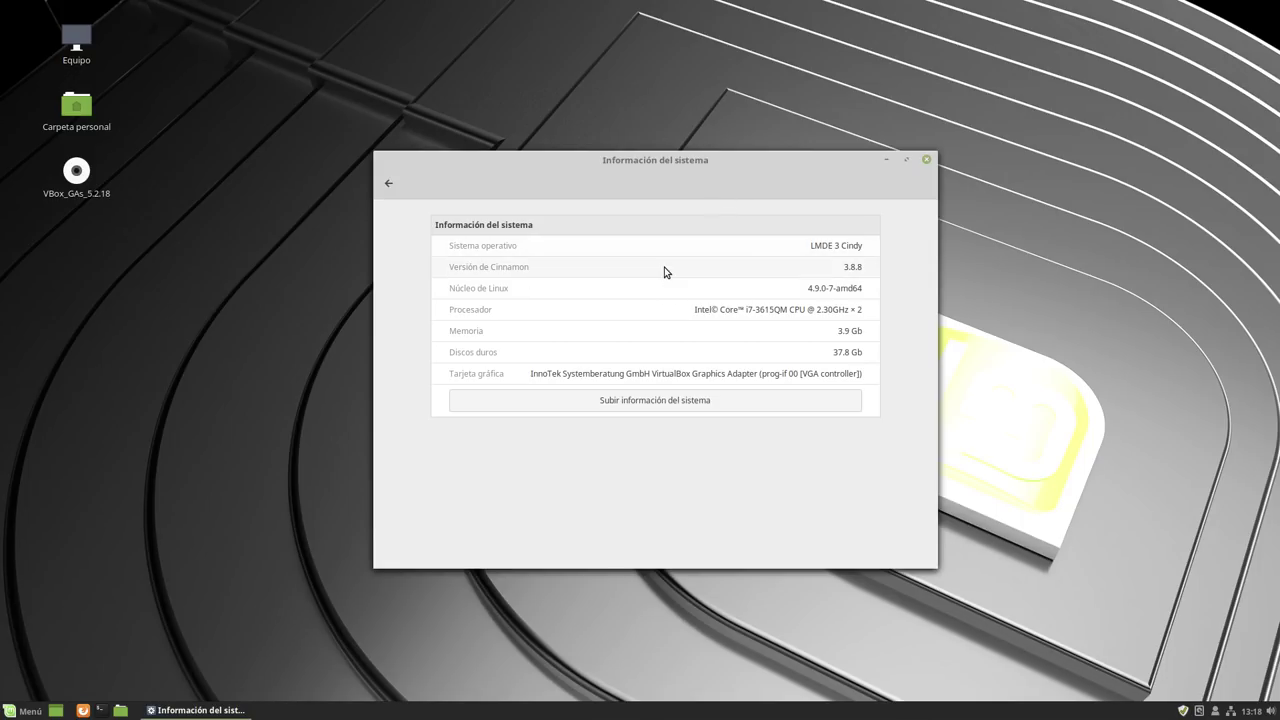
pyautogui.click(926, 159)
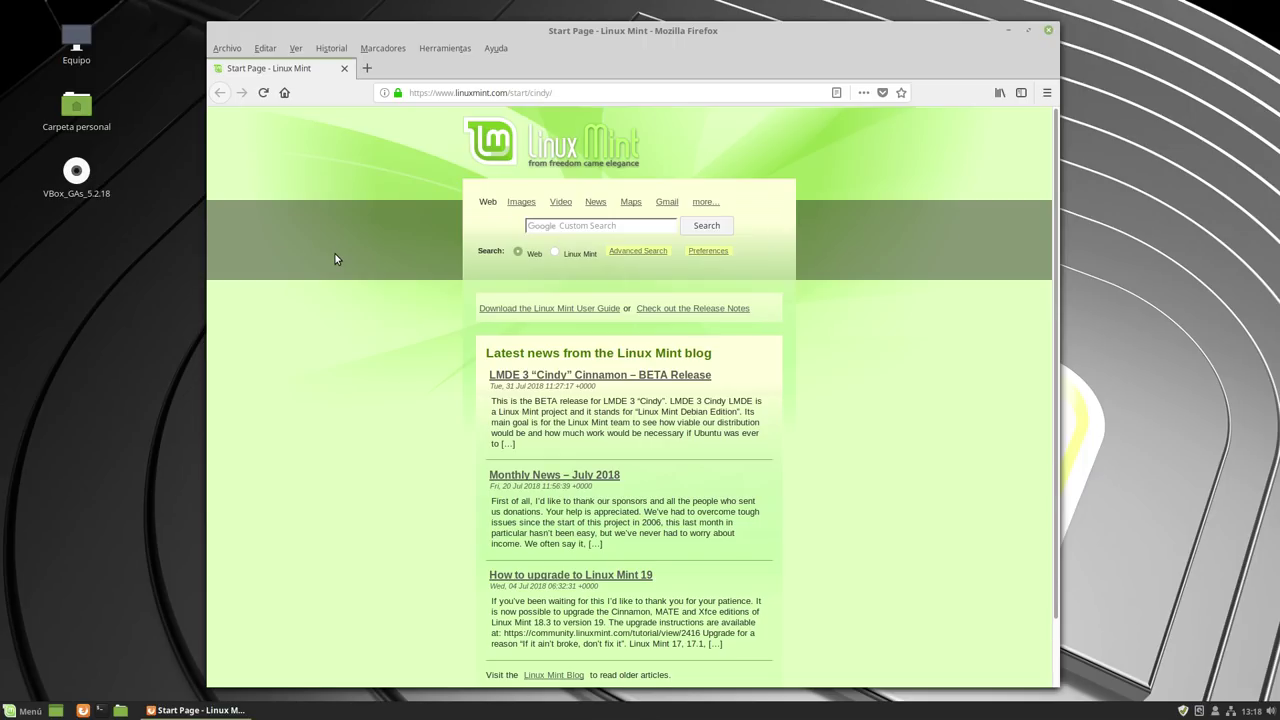
# In Firefox, open the "LMDE 3 “Cindy” Cinnamon – BETA Release" blog post, skim its requirements and notes, and close the browser
pyautogui.click(636, 376)
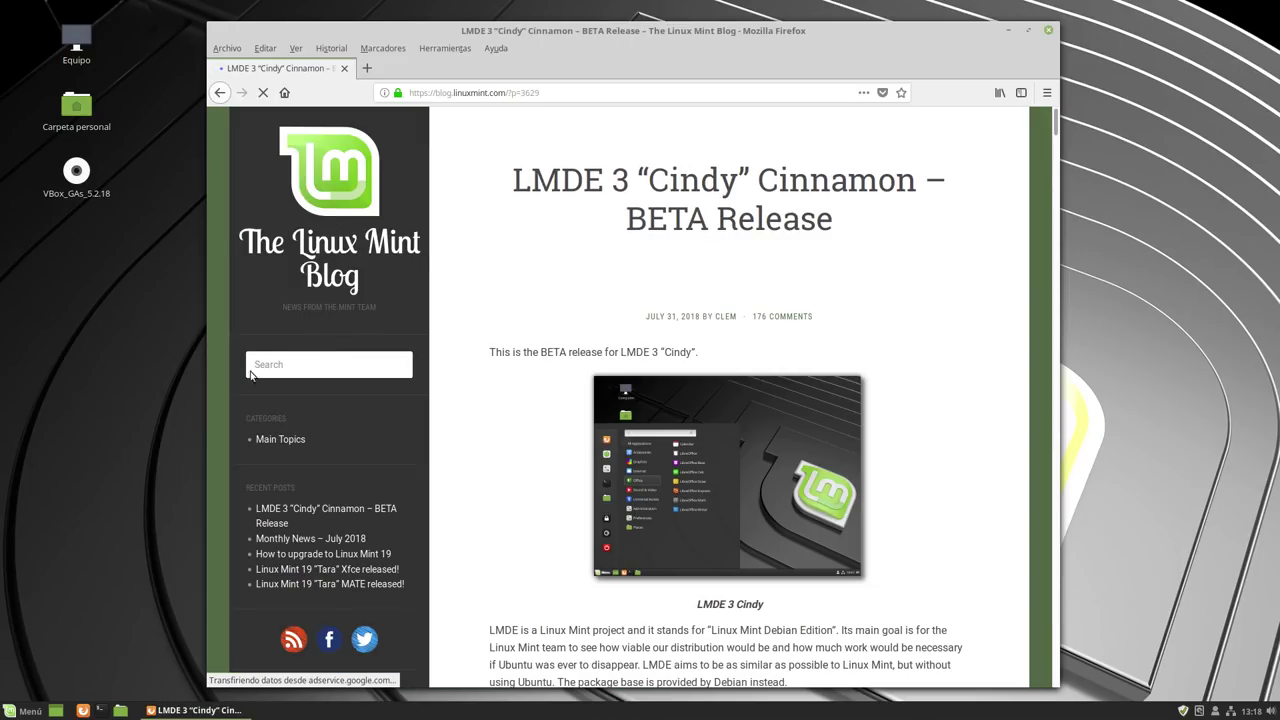
pyautogui.scroll(-5, 503, 345)
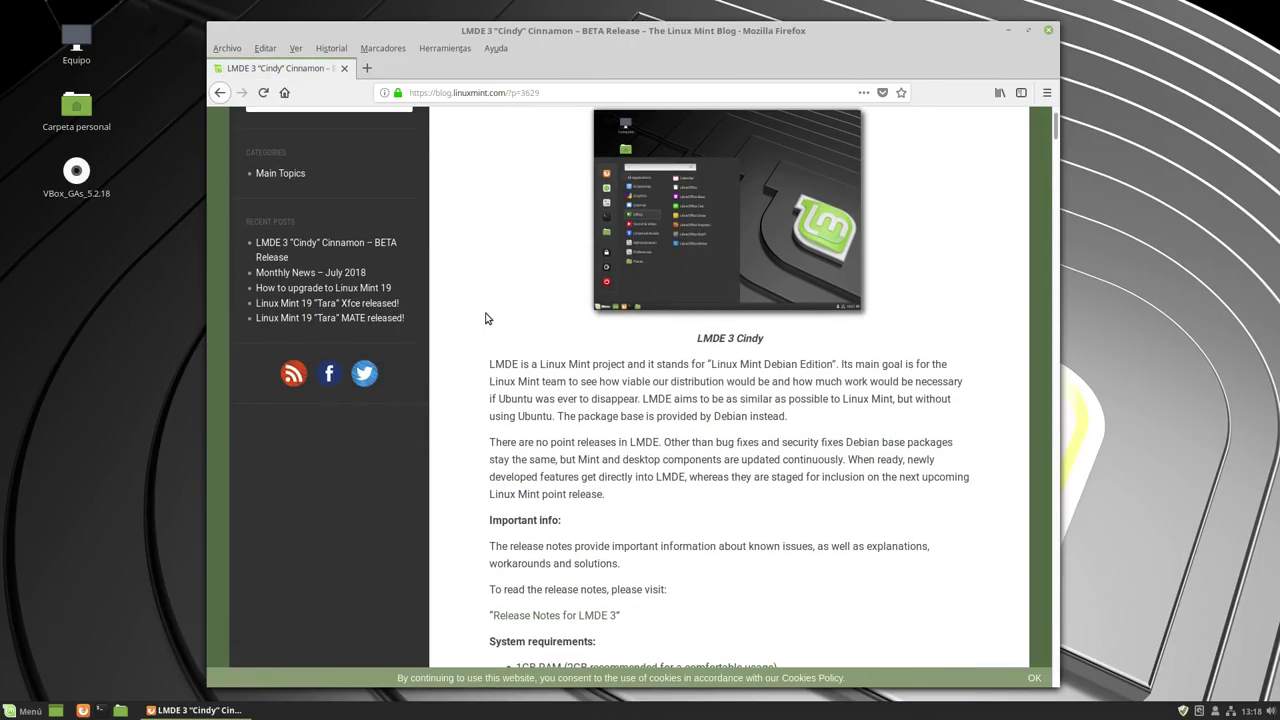
pyautogui.scroll(-15, 490, 314)
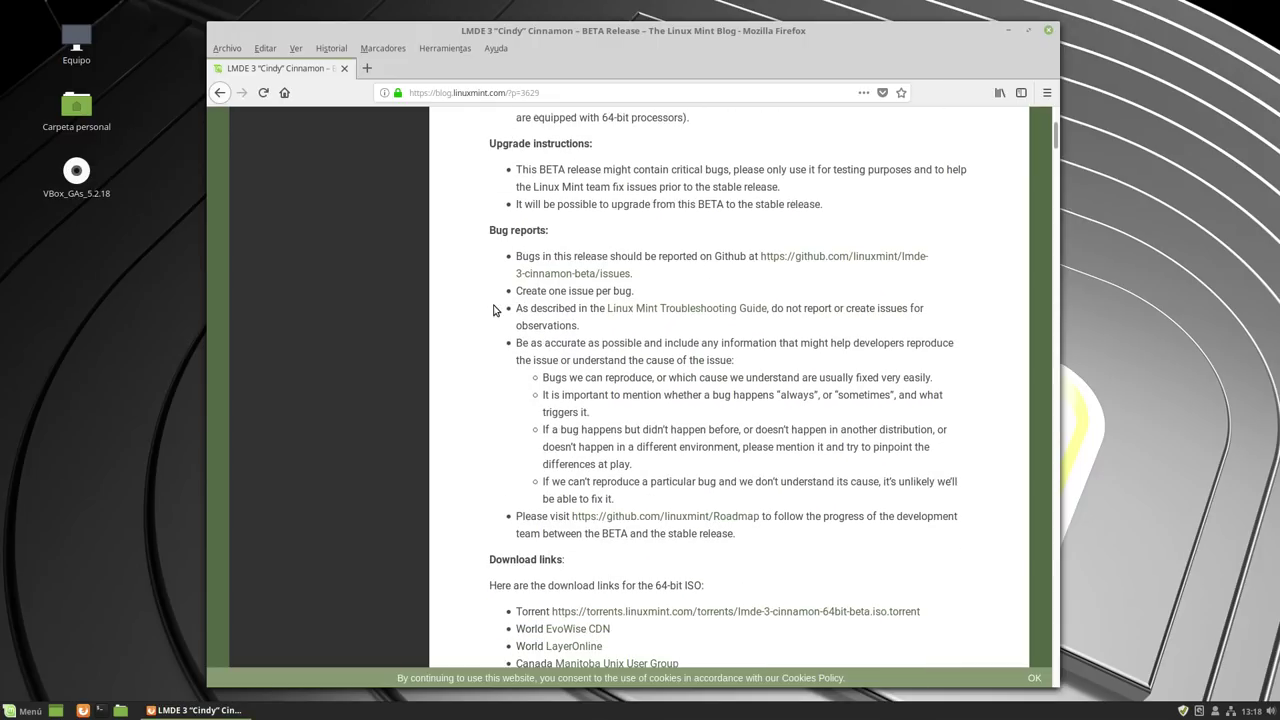
pyautogui.scroll(-3, 493, 311)
pyautogui.scroll(14, 493, 311)
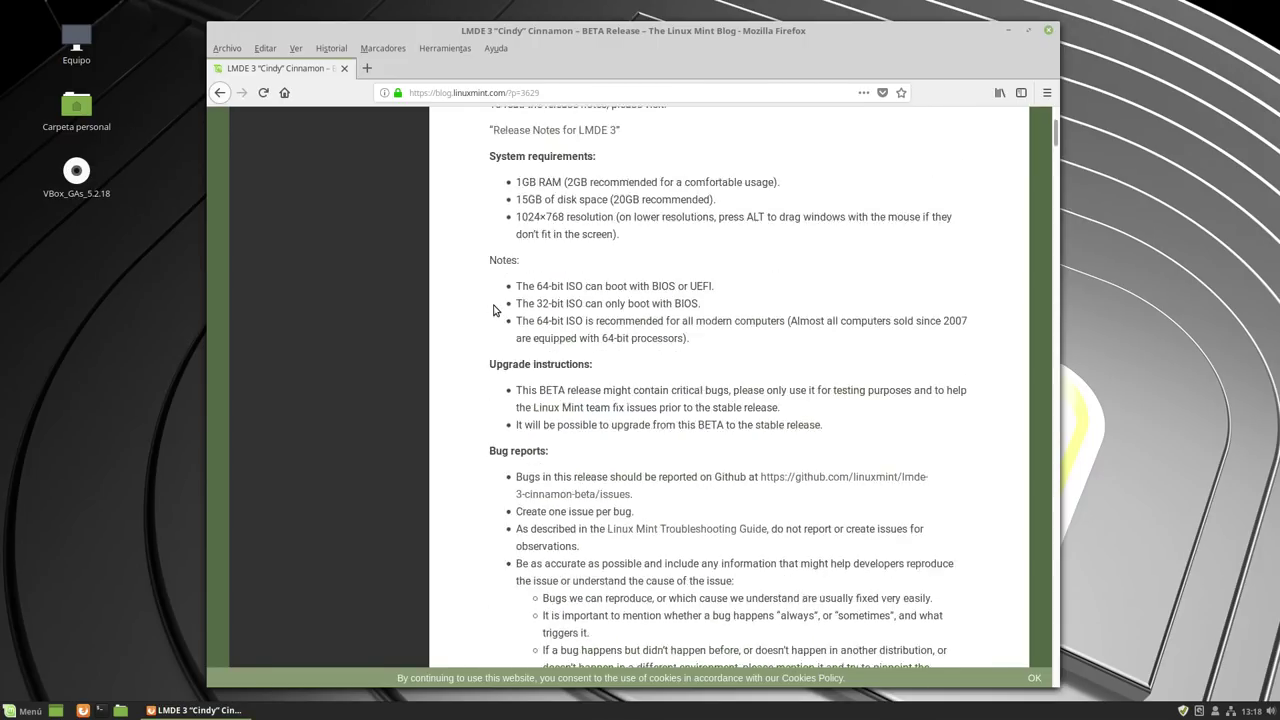
pyautogui.scroll(4, 493, 311)
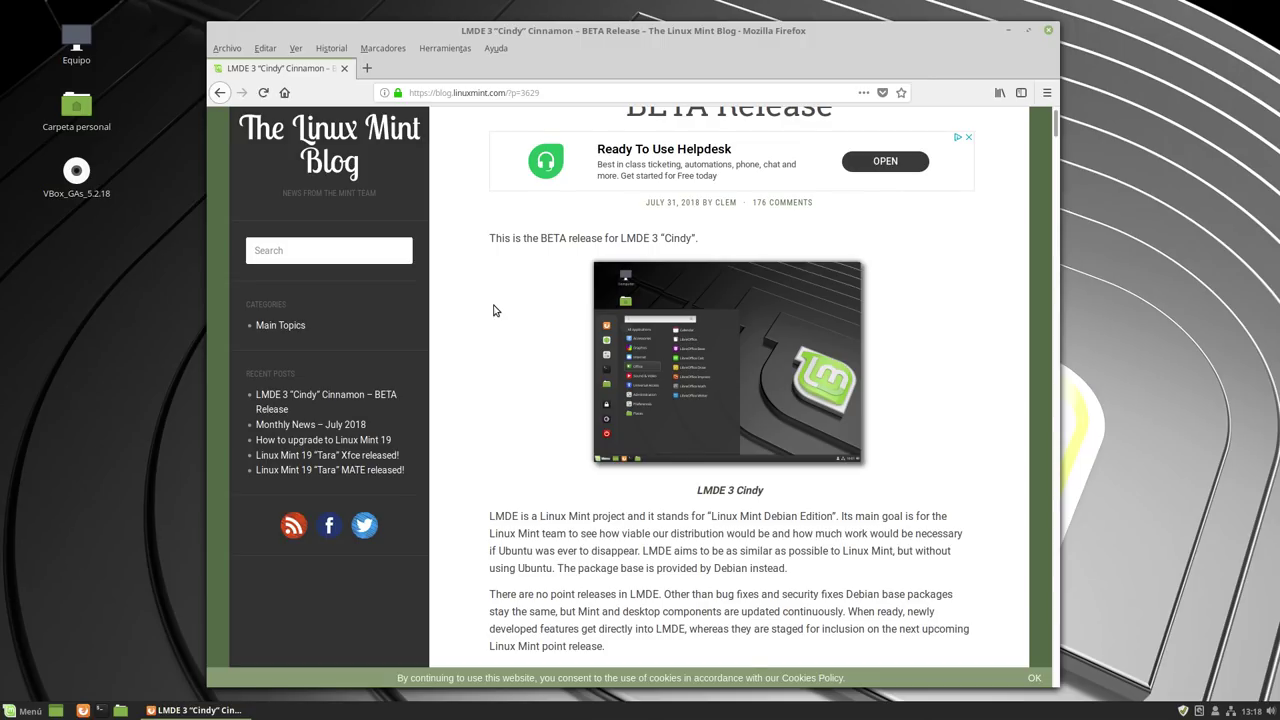
pyautogui.click(1048, 31)
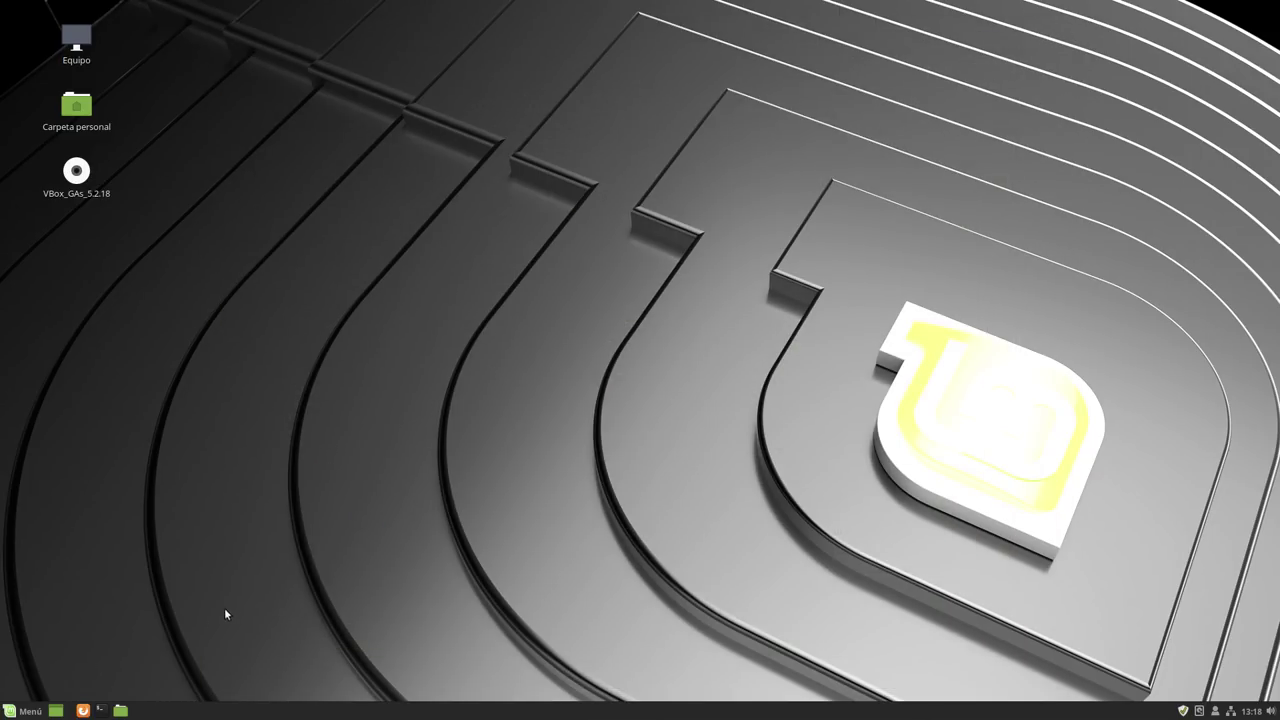
# Open a terminal, reposition its window on the desktop, and enlarge it in both width and height
pyautogui.click(101, 710)
pyautogui.moveTo(620, 235); pyautogui.dragTo(438, 171)
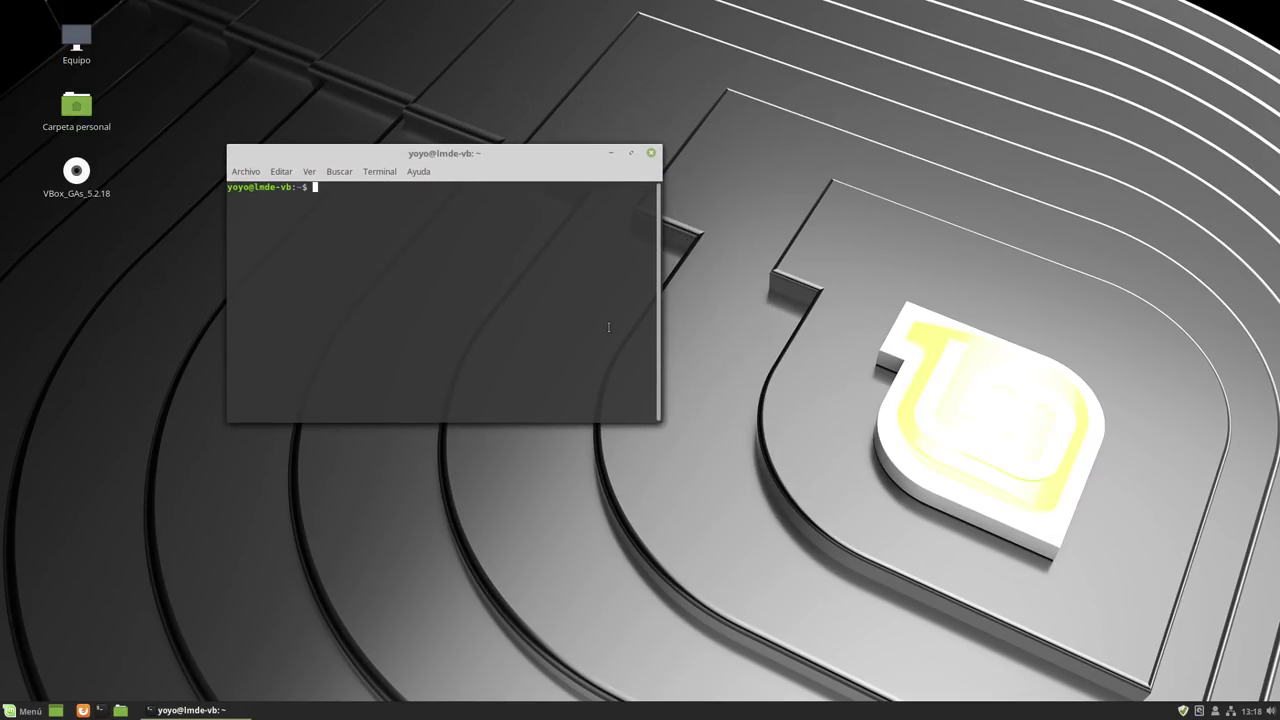
pyautogui.moveTo(661, 414); pyautogui.dragTo(997, 522)
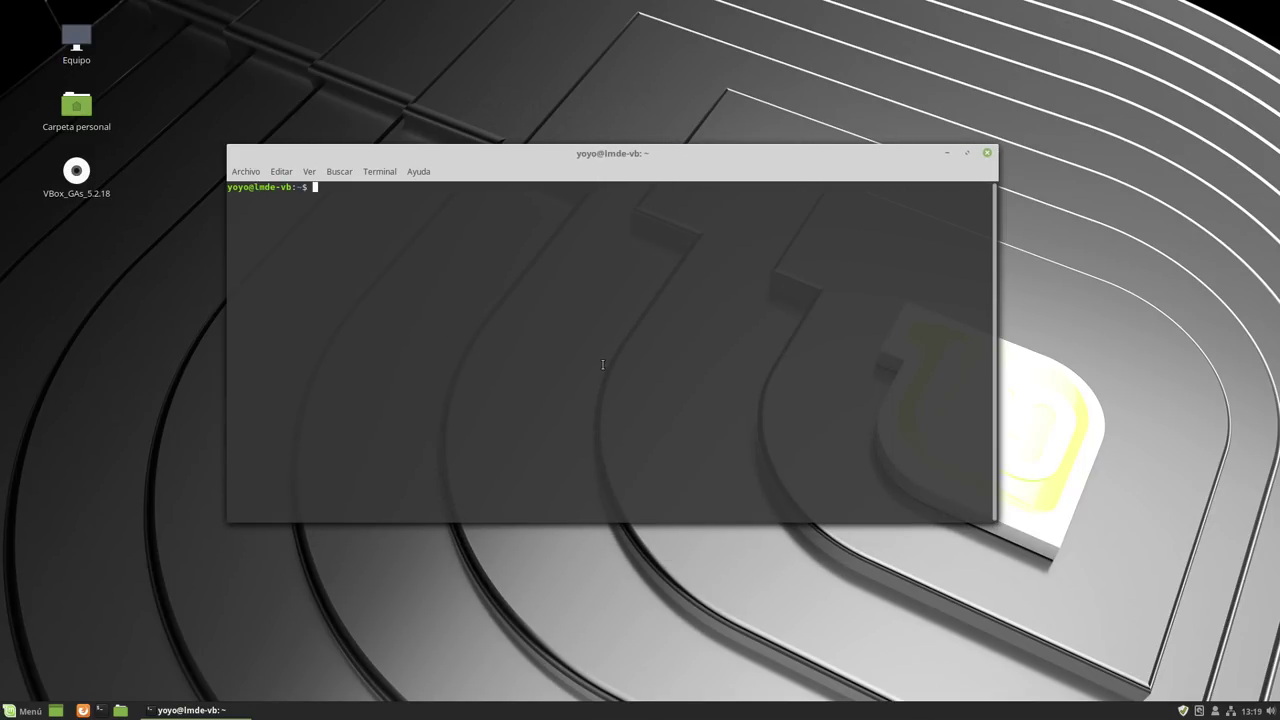